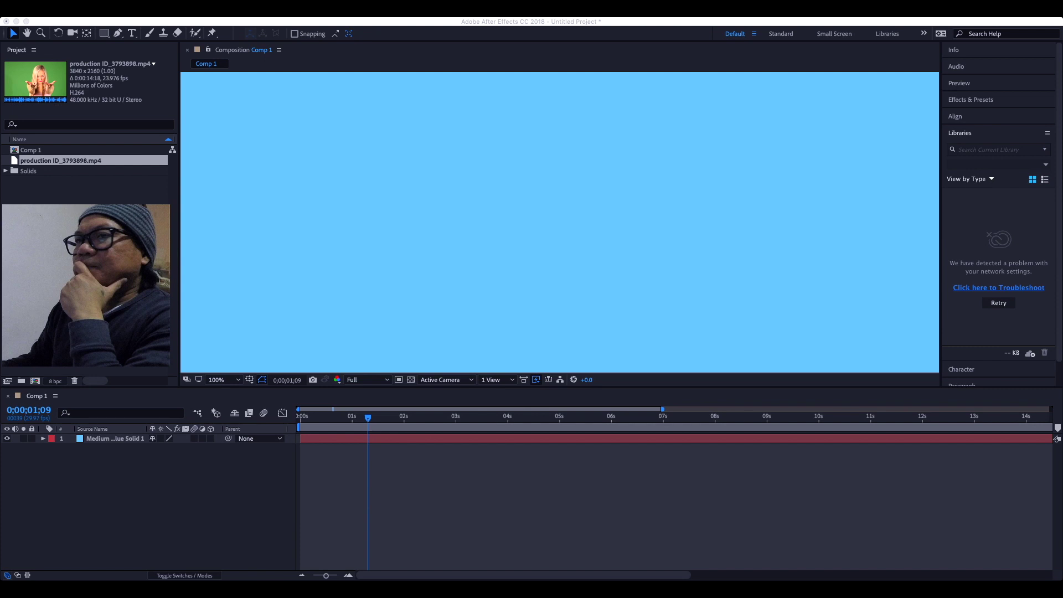
- Add the production ID_3793898.mp4 clip to Comp 1 above the blue solid layer
click(88, 191)
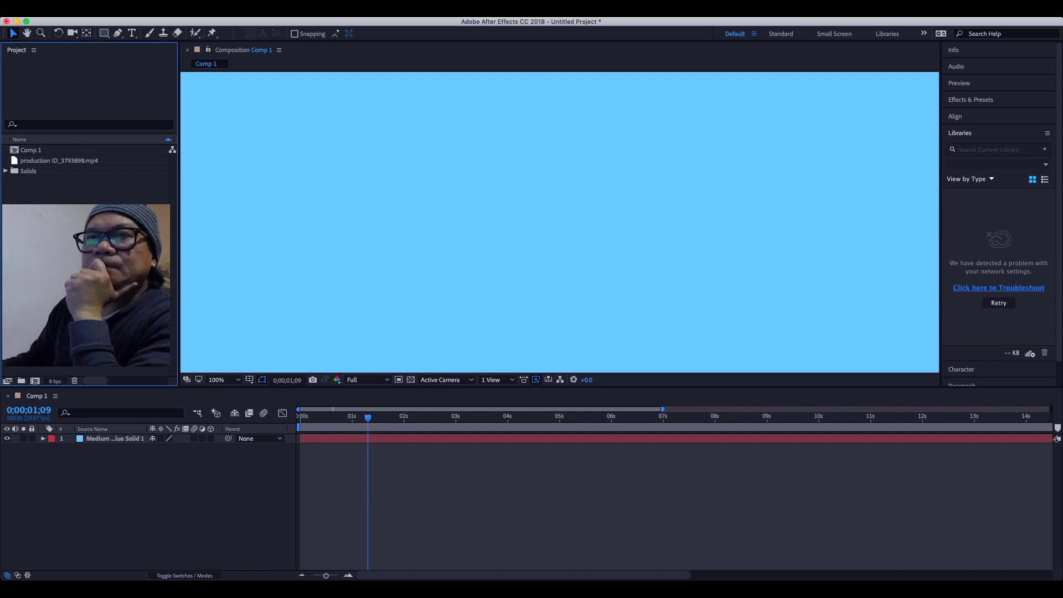
click(59, 160)
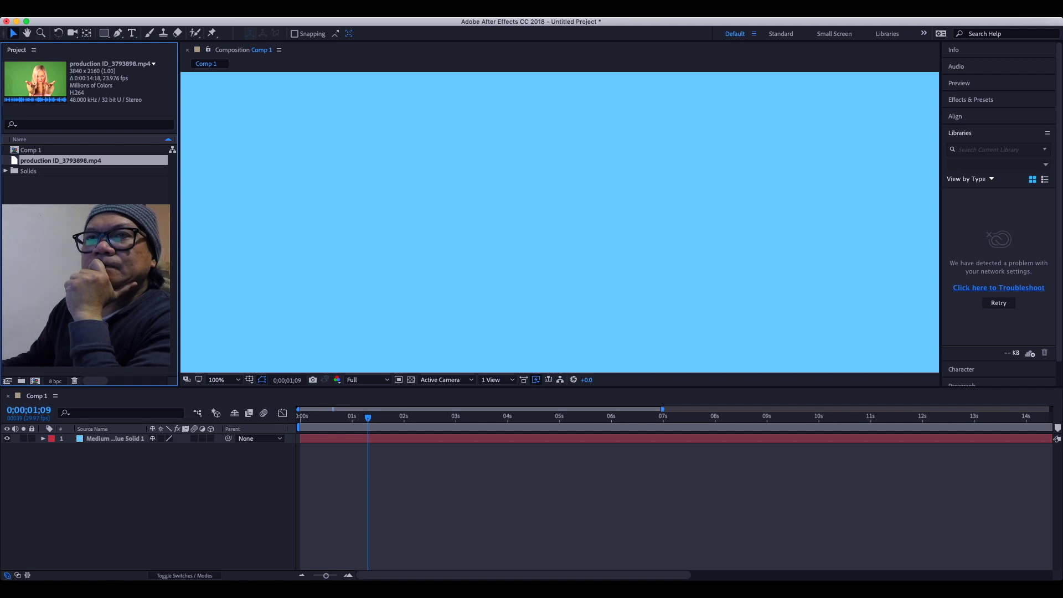
drag(59, 160, 114, 435)
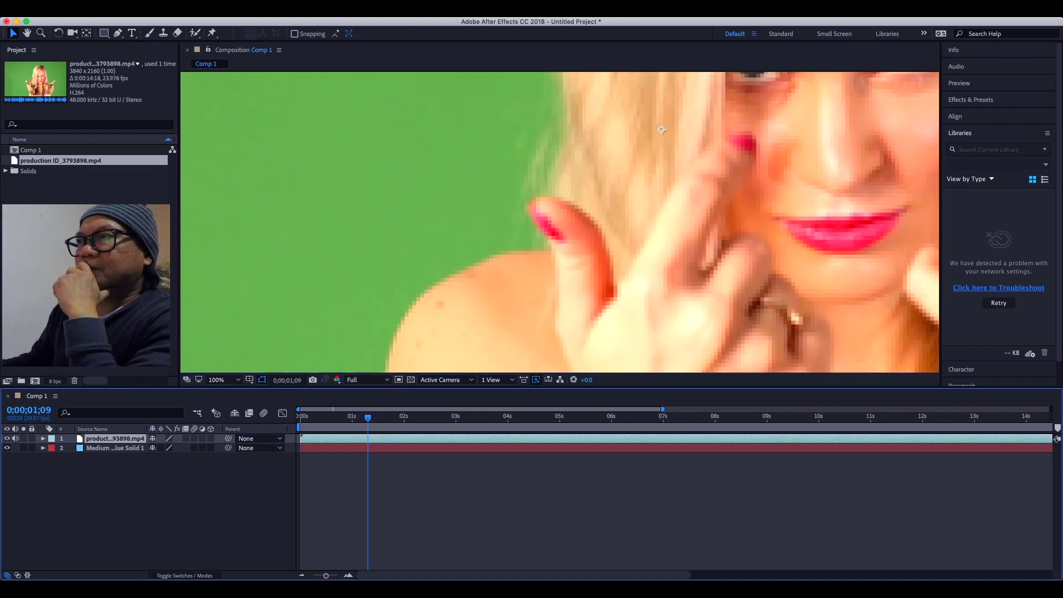
- Scale the green-screen clip layer uniformly to 52% to fit the composition frame
click(662, 130)
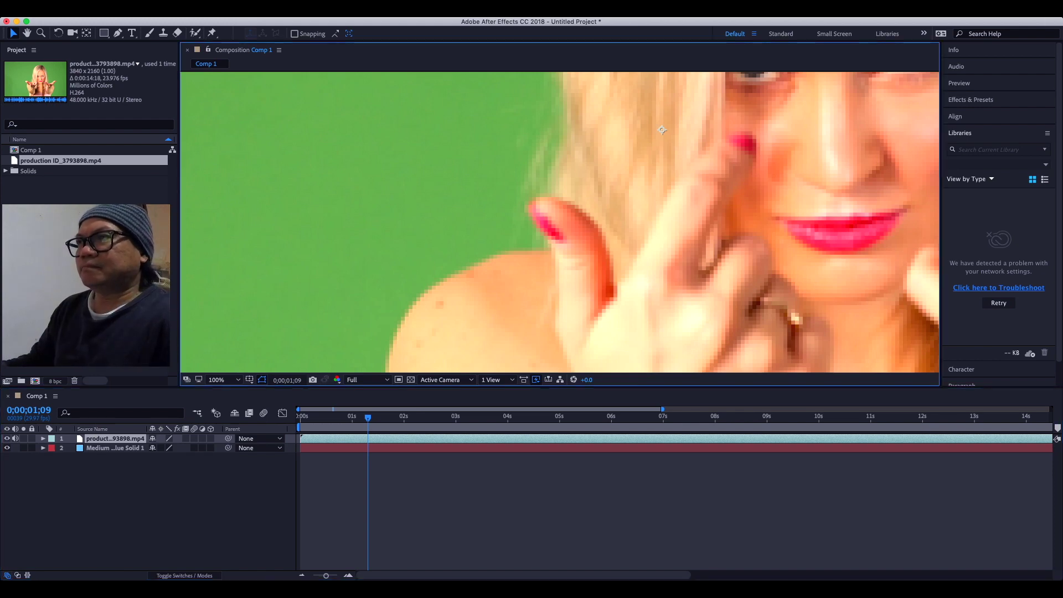
scroll(661, 130, down, 4)
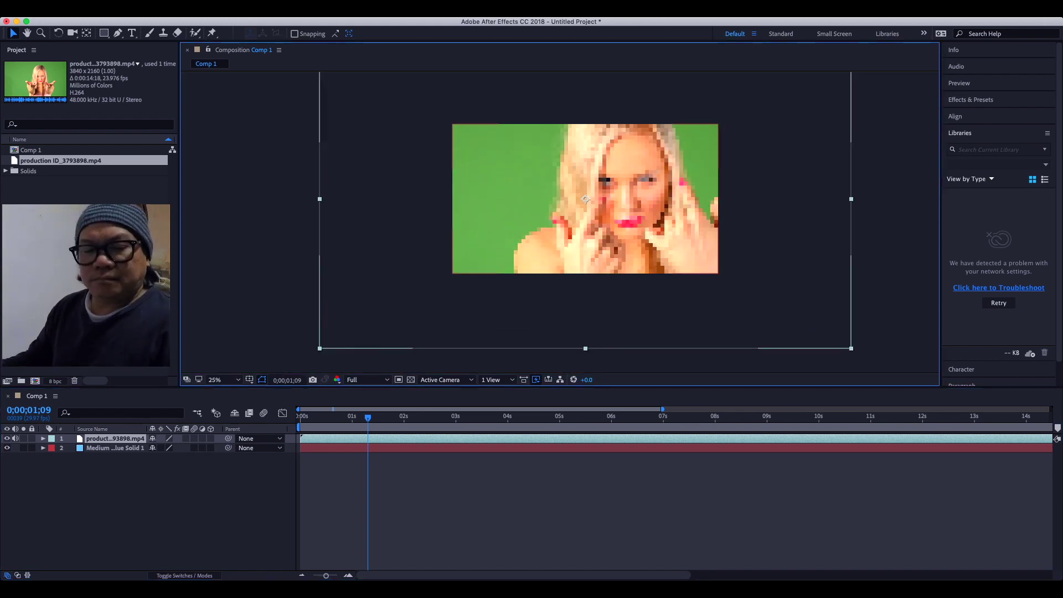
key(s)
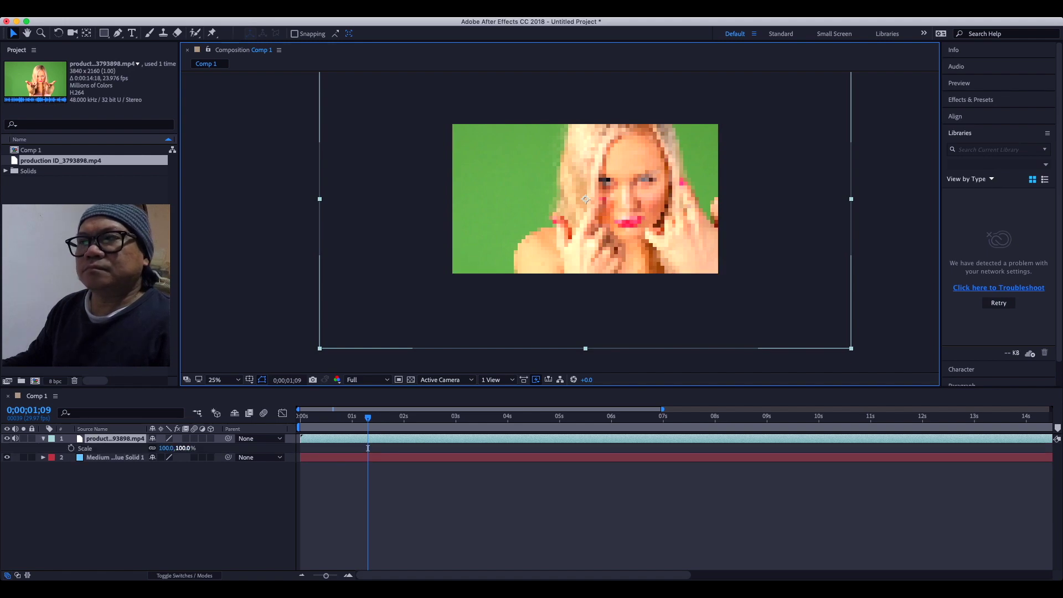
drag(183, 448, 156, 448)
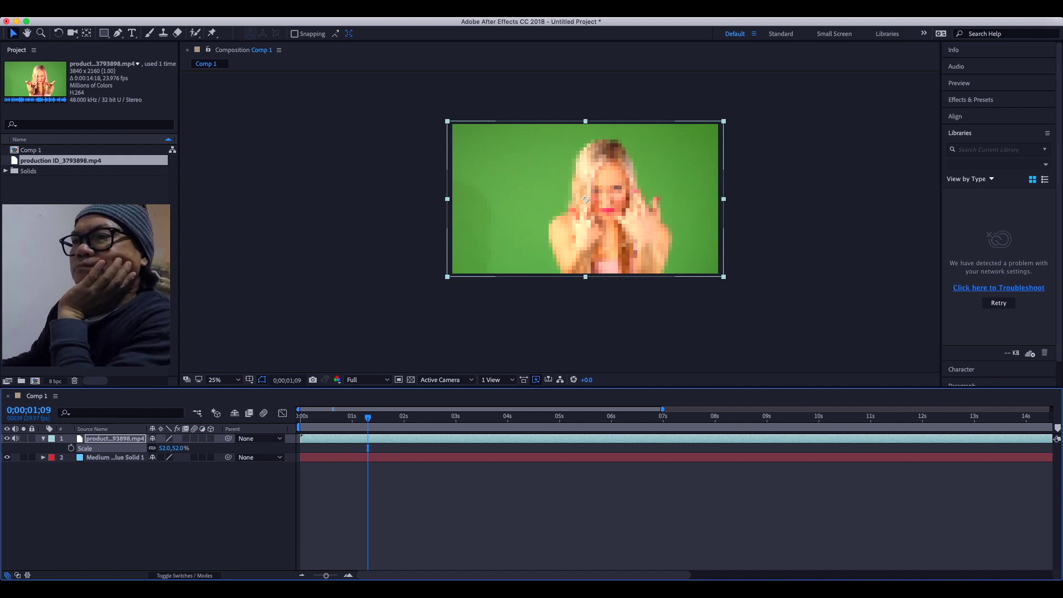
- Fit the full 30-second timeline in view and preview the green-screen footage, stopping at 0;00;04;20
drag(368, 417, 403, 418)
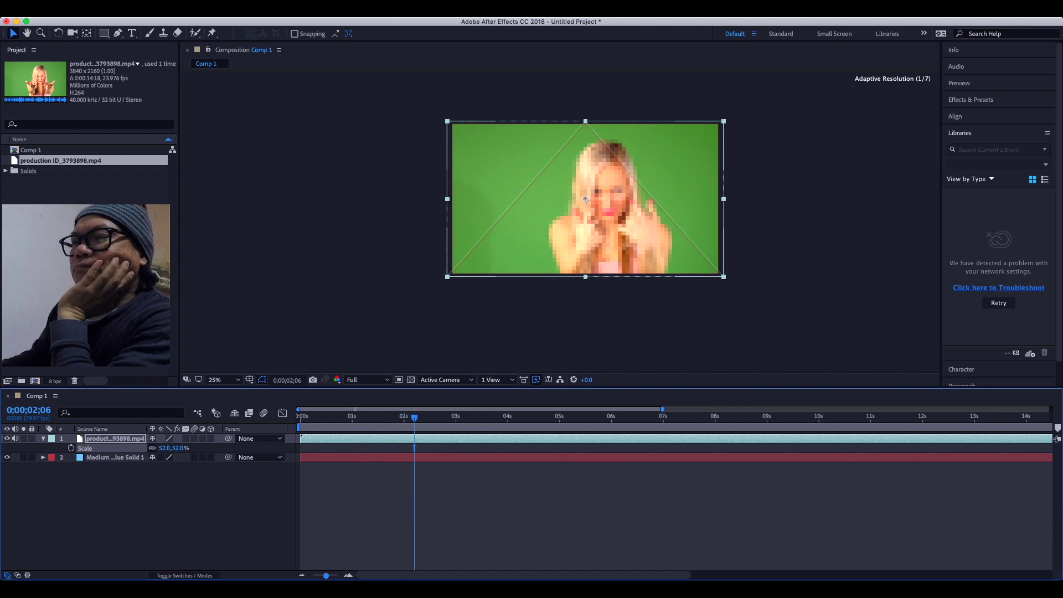
key(equal)
key(equal)
key(equal)
key(equal)
key(semicolon)
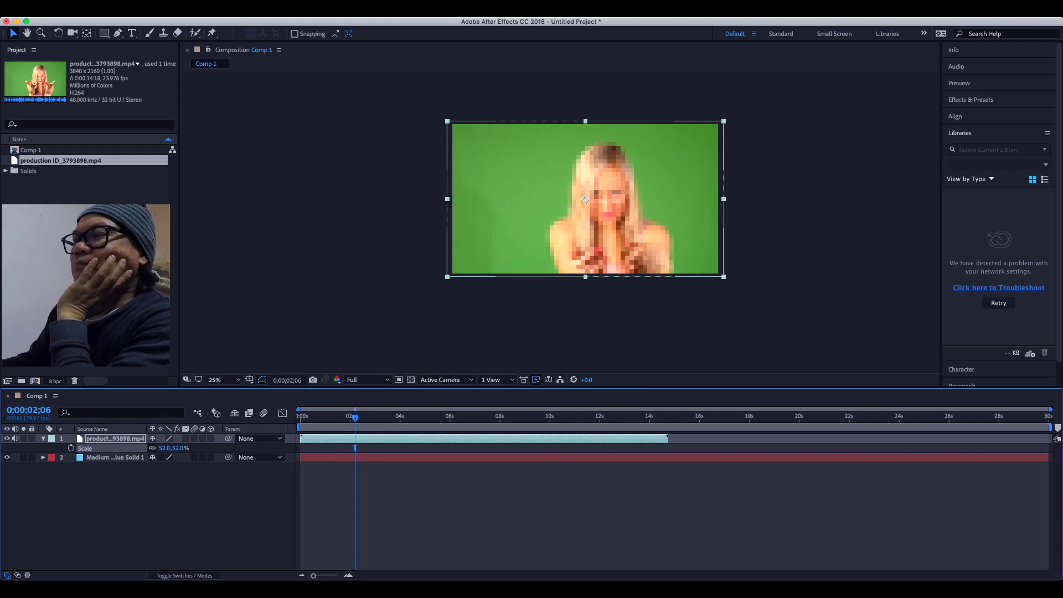
click(628, 328)
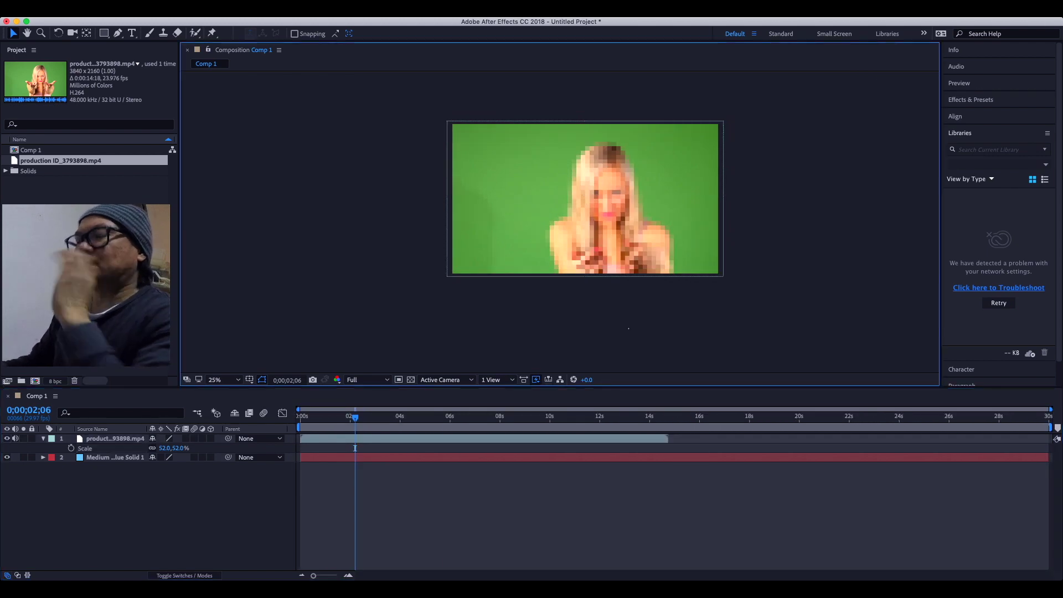
key(period)
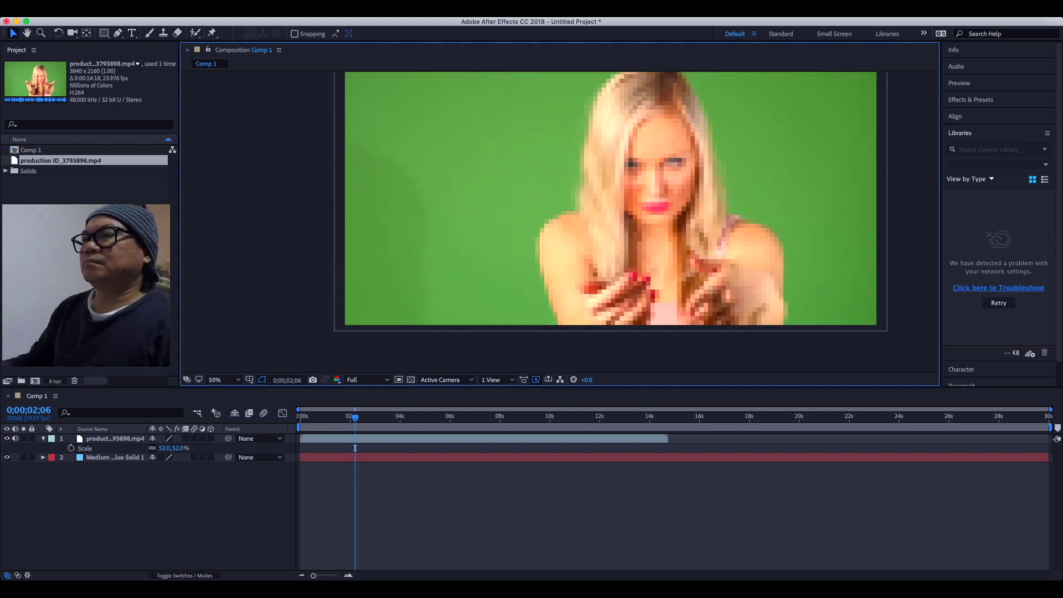
key(space)
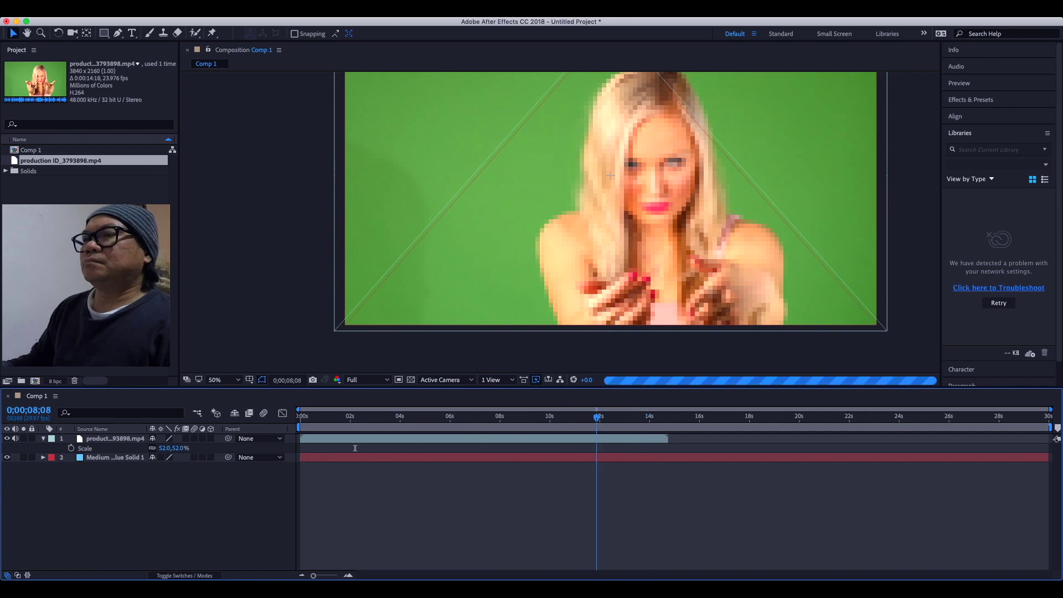
key(space)
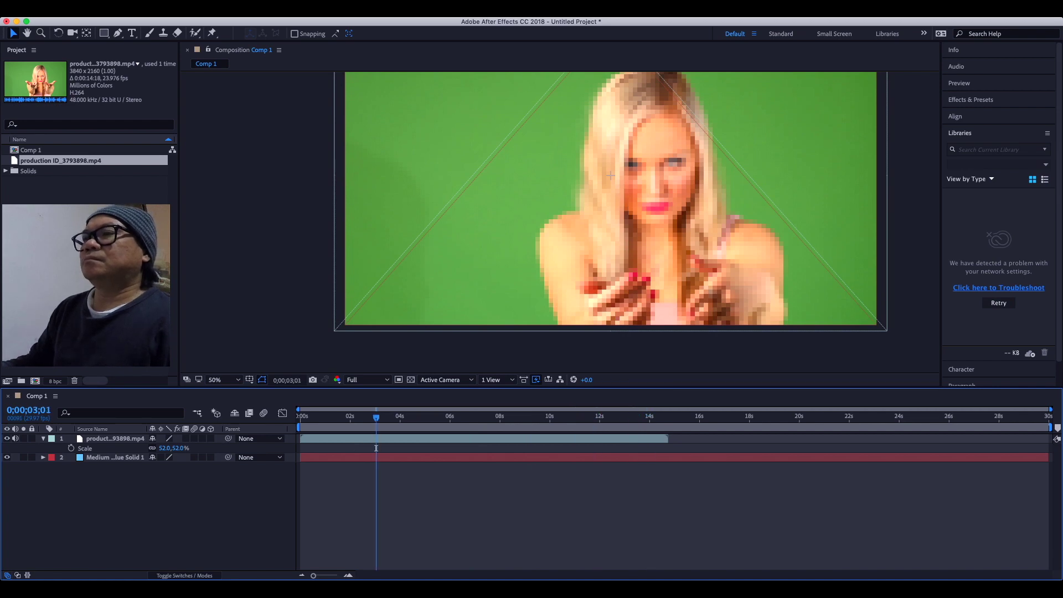
key(space)
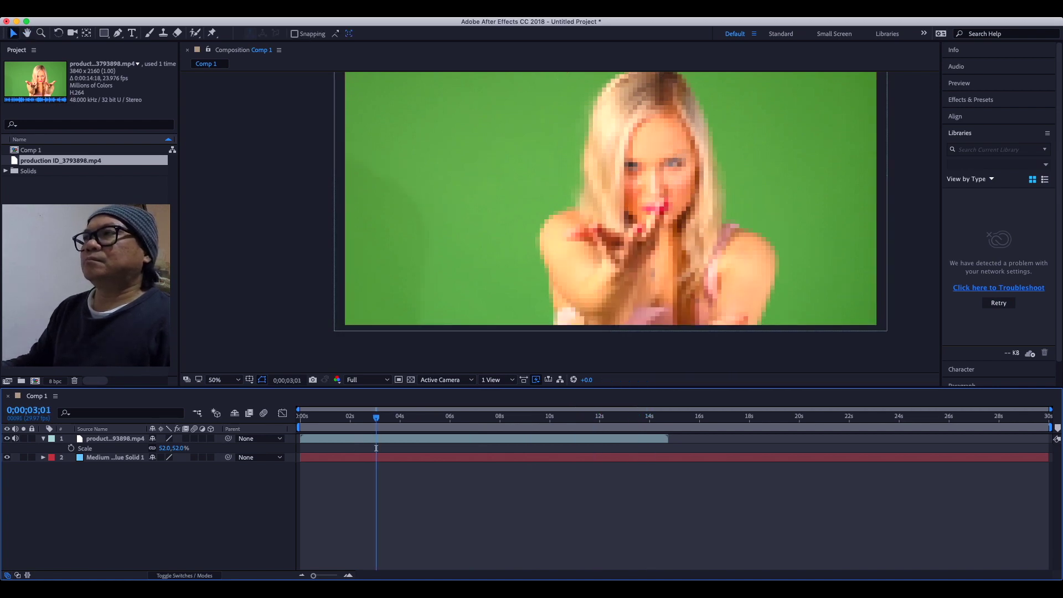
drag(611, 198, 597, 227)
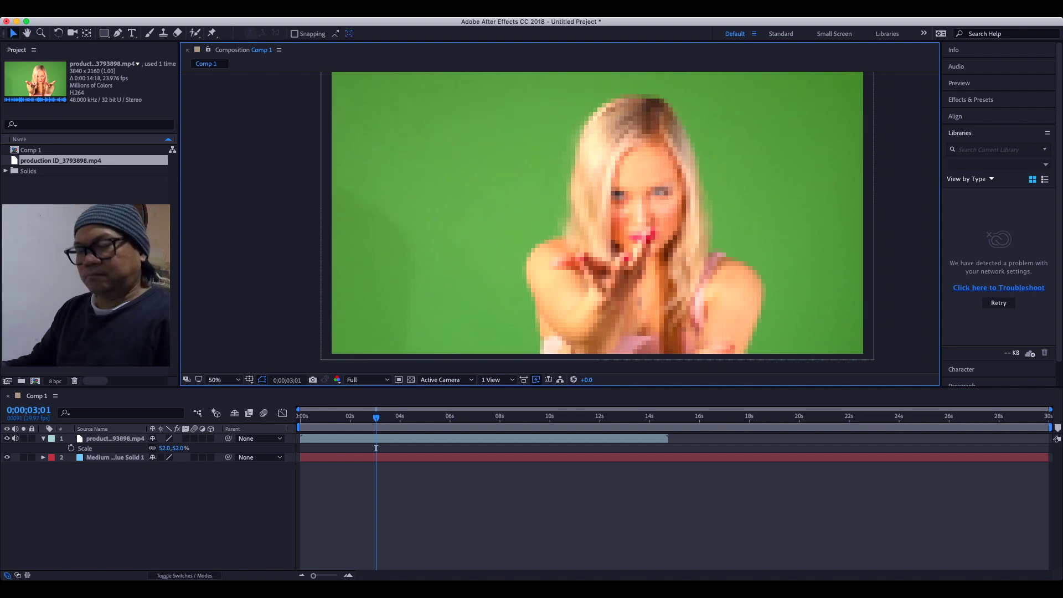
key(comma)
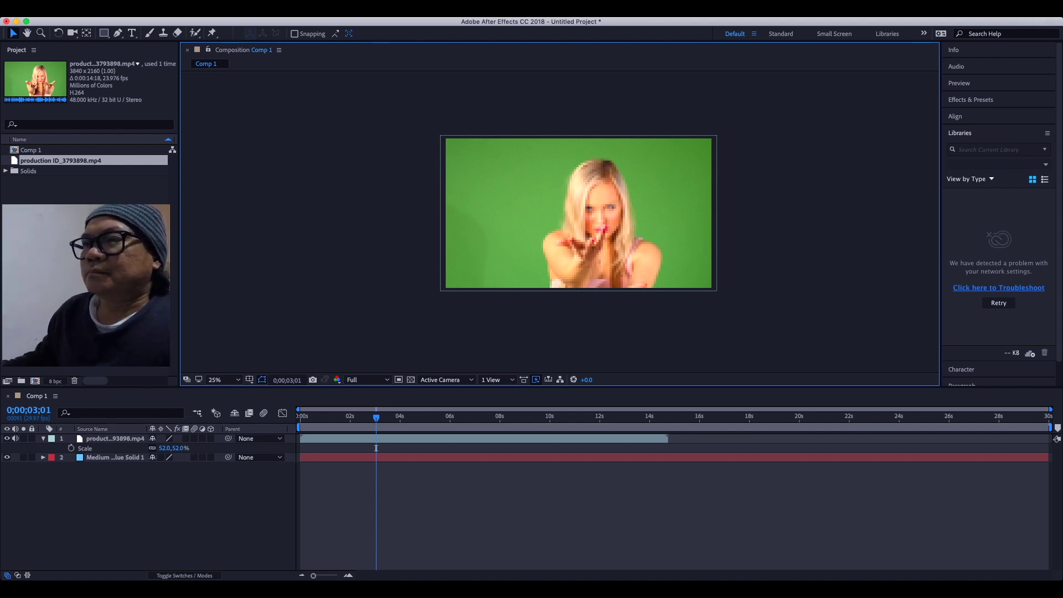
drag(376, 418, 416, 448)
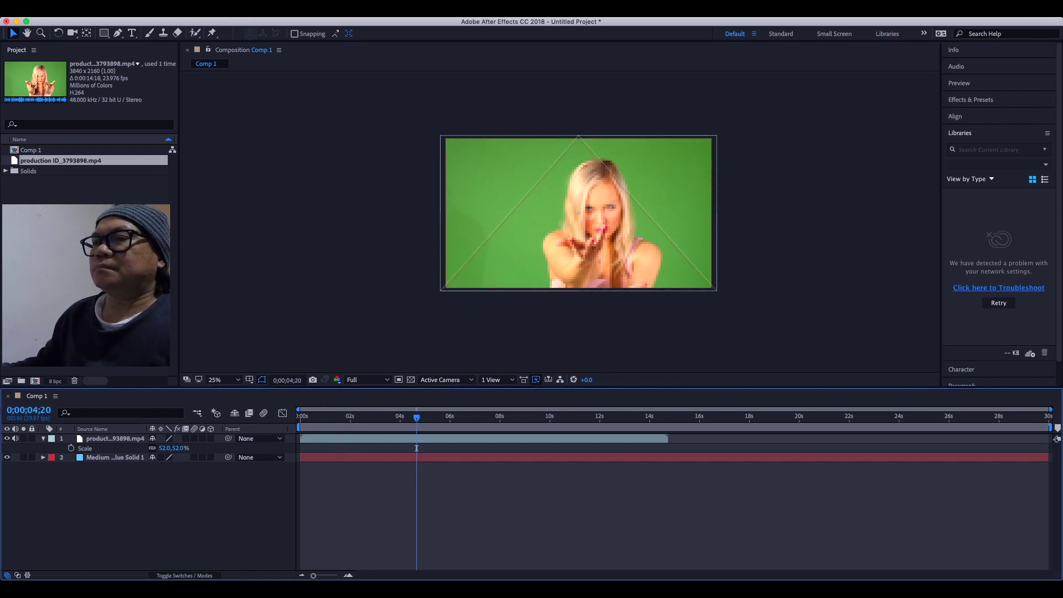
- Find effects matching "key", apply Keylight (1.2) to the clip layer, and sample its green backdrop as the Screen Colour
click(417, 448)
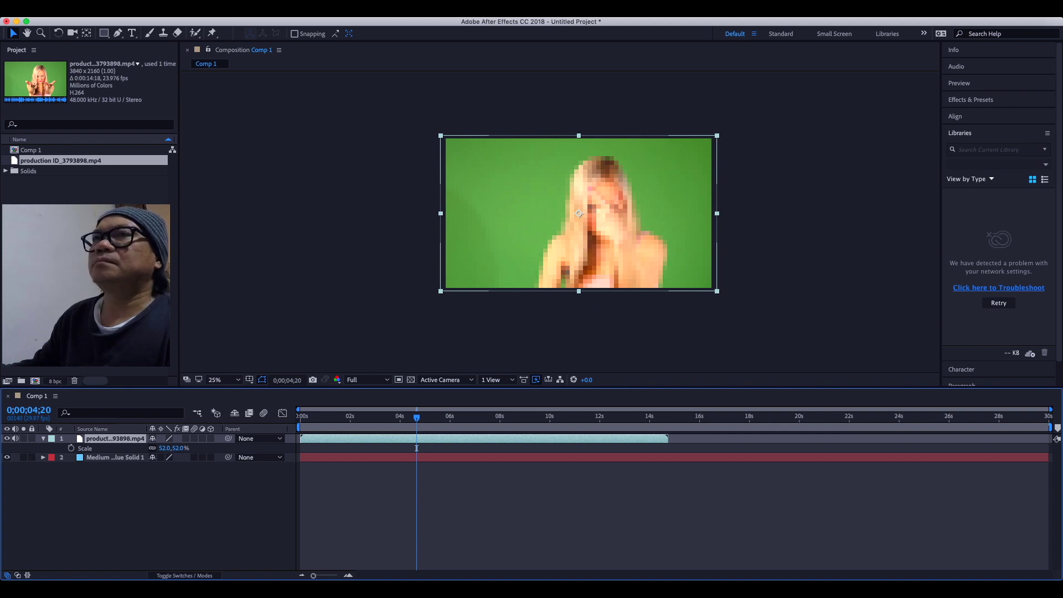
click(388, 214)
click(578, 213)
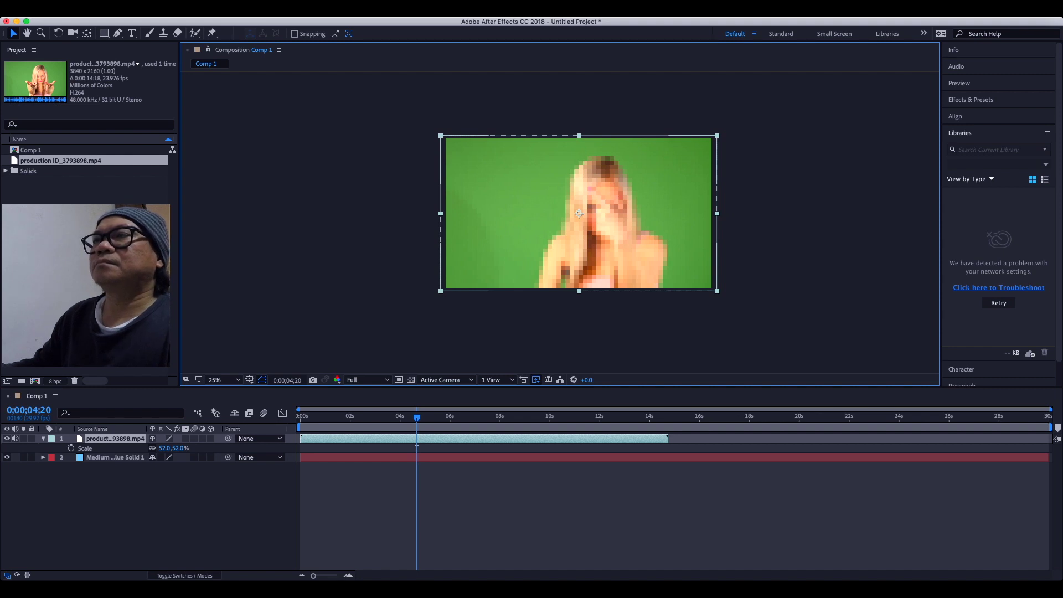
key(F3)
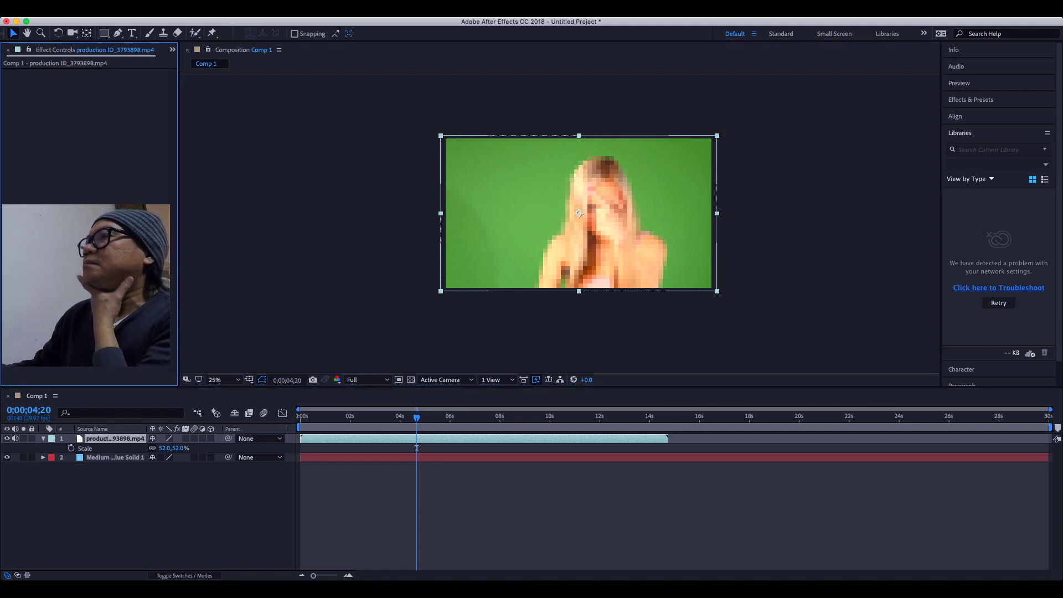
key(super+5)
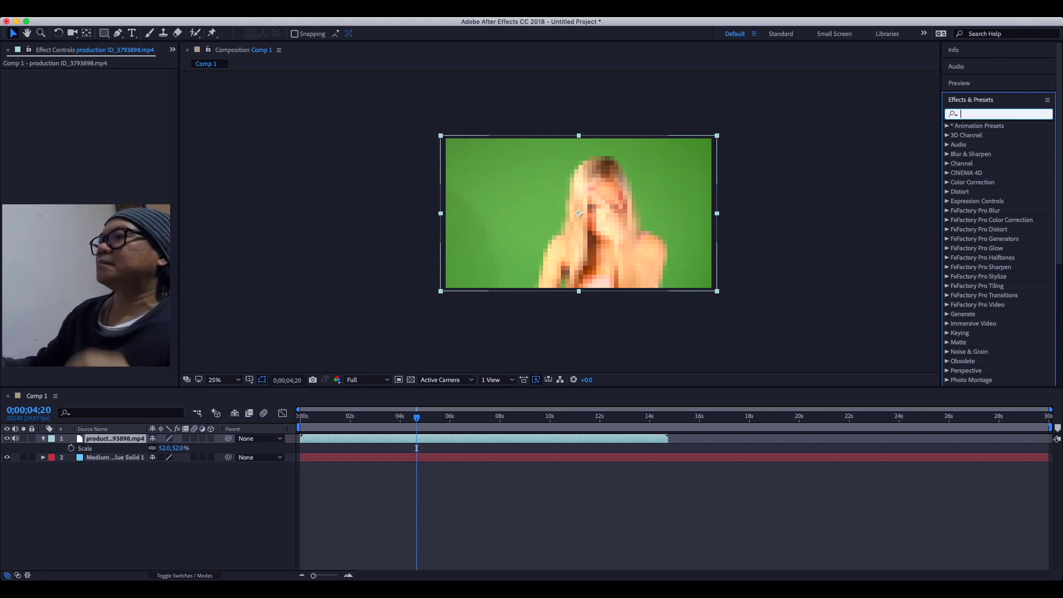
text(key)
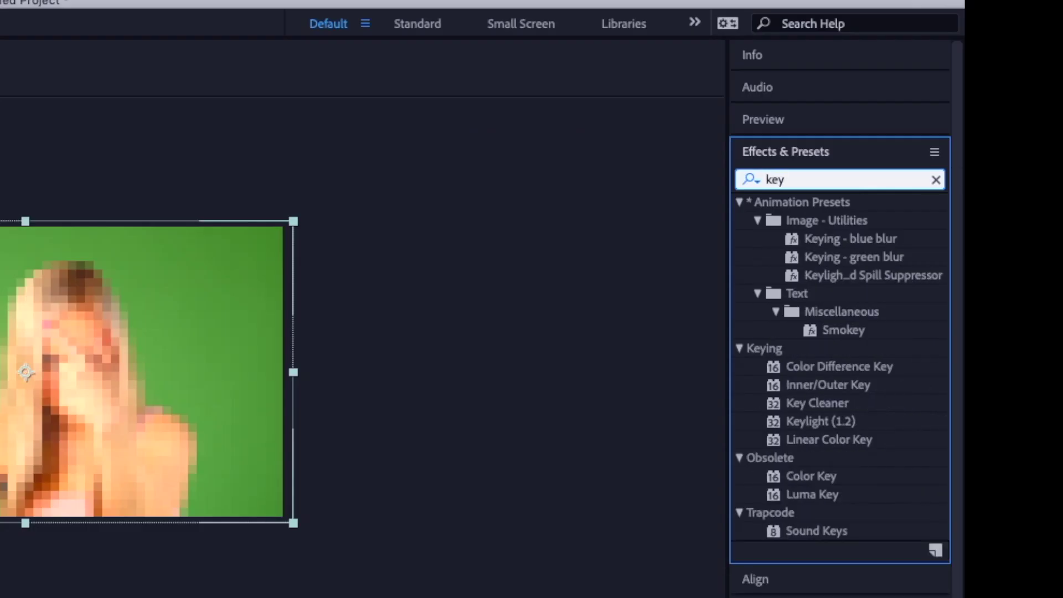
click(821, 422)
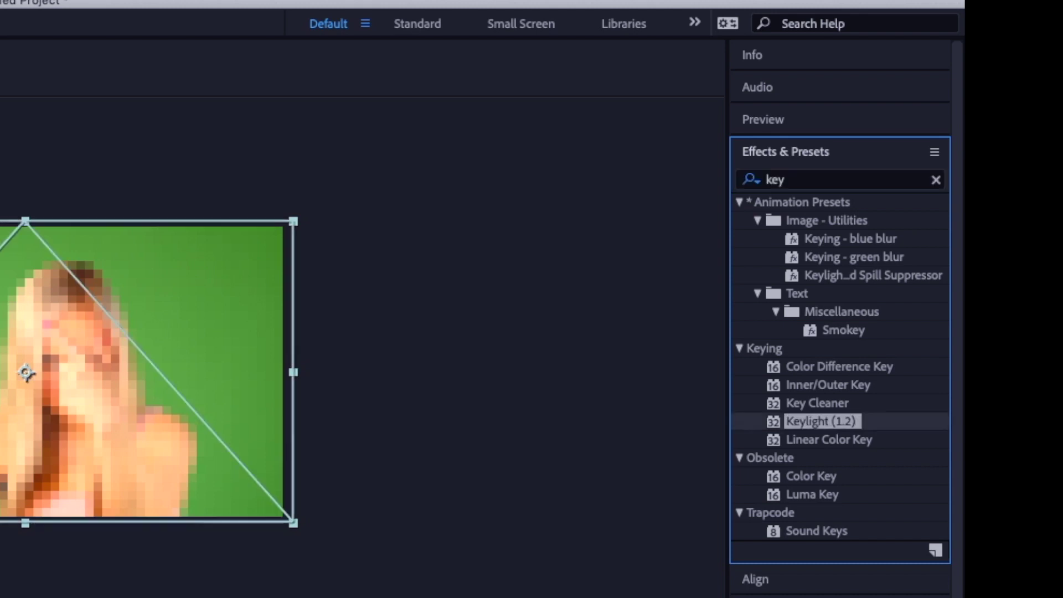
drag(25, 372, 25, 373)
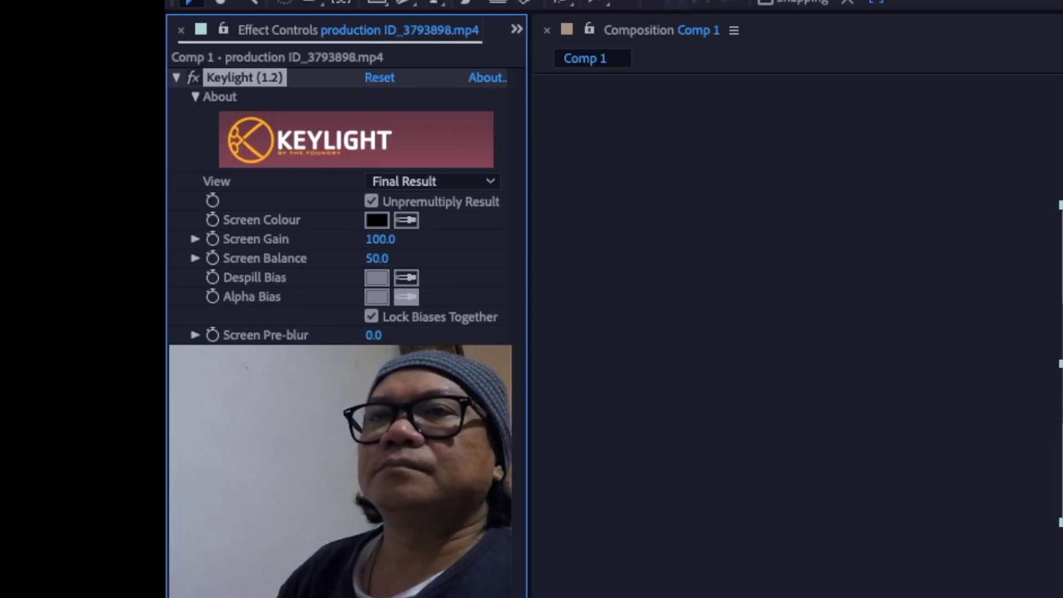
click(406, 220)
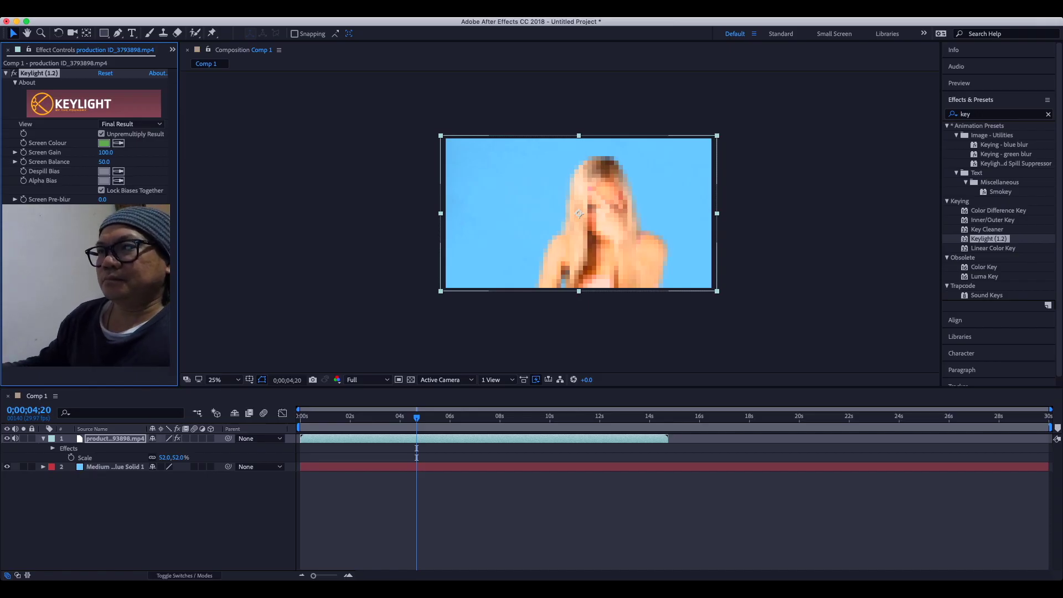
- Check the keyed footage against the blue background near the clip's end and by playing the composition from its start
drag(416, 418, 446, 418)
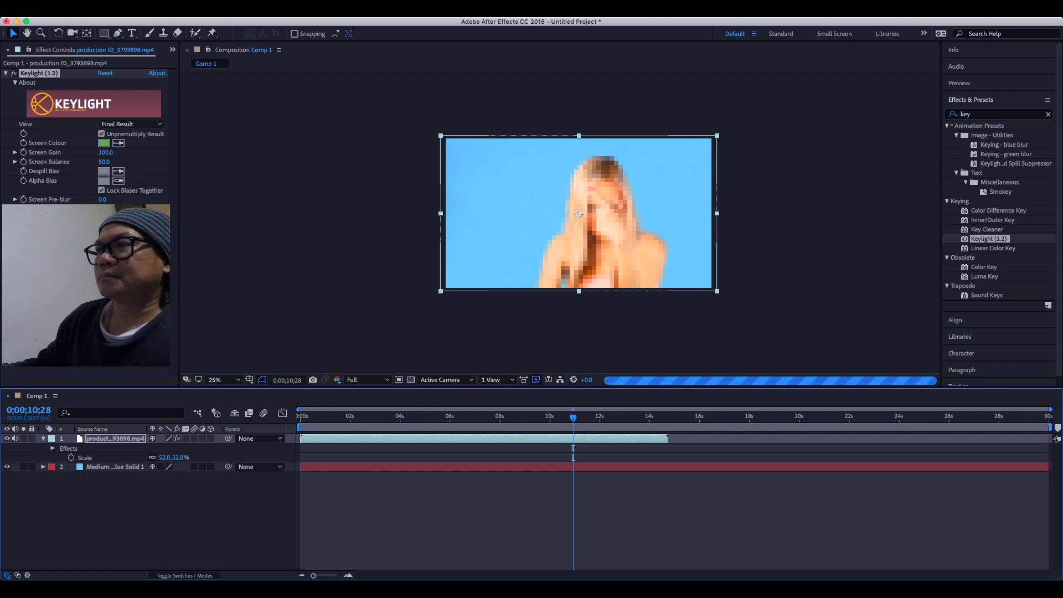
key(space)
key(space)
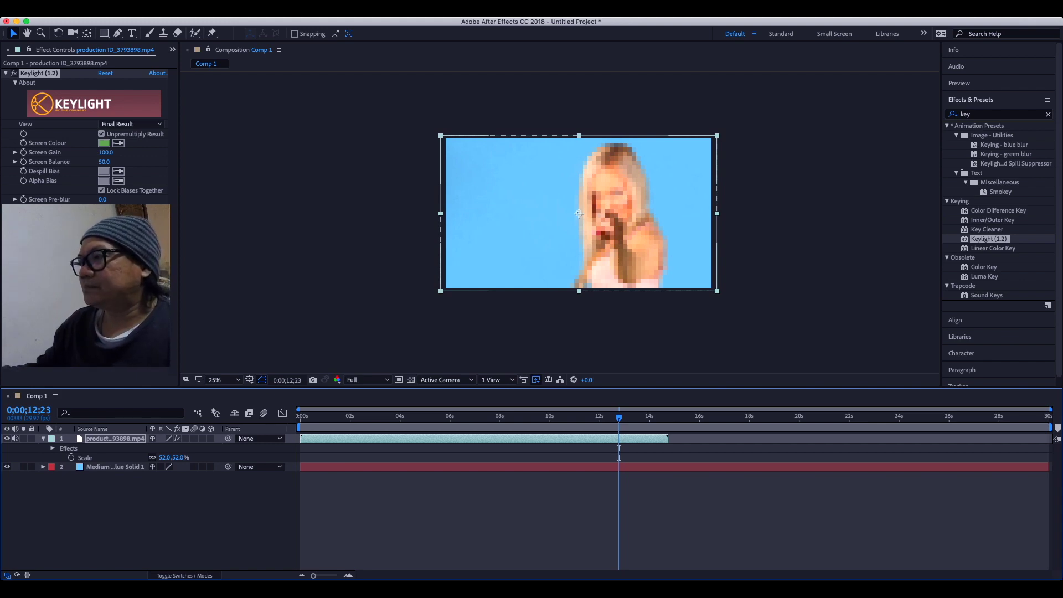
key(super+Tab)
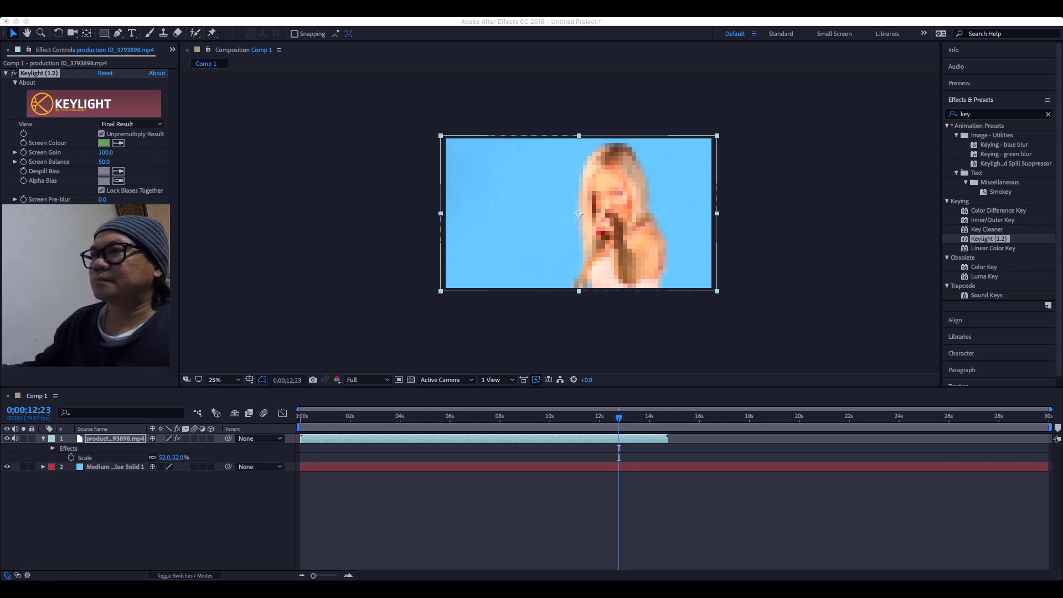
key(super+Tab)
key(Home)
key(space)
key(space)
key(space)
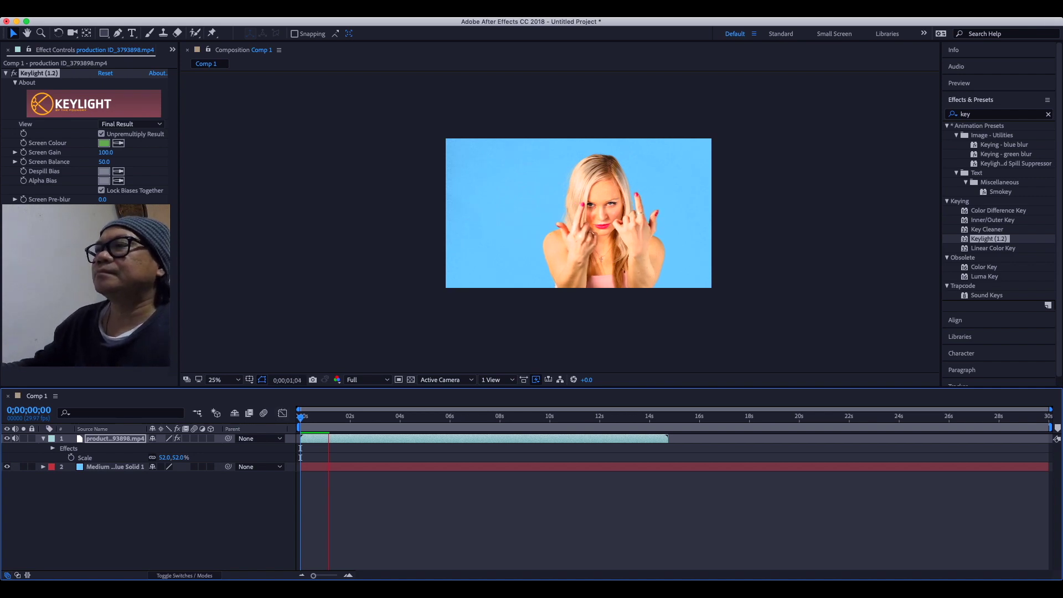
key(space)
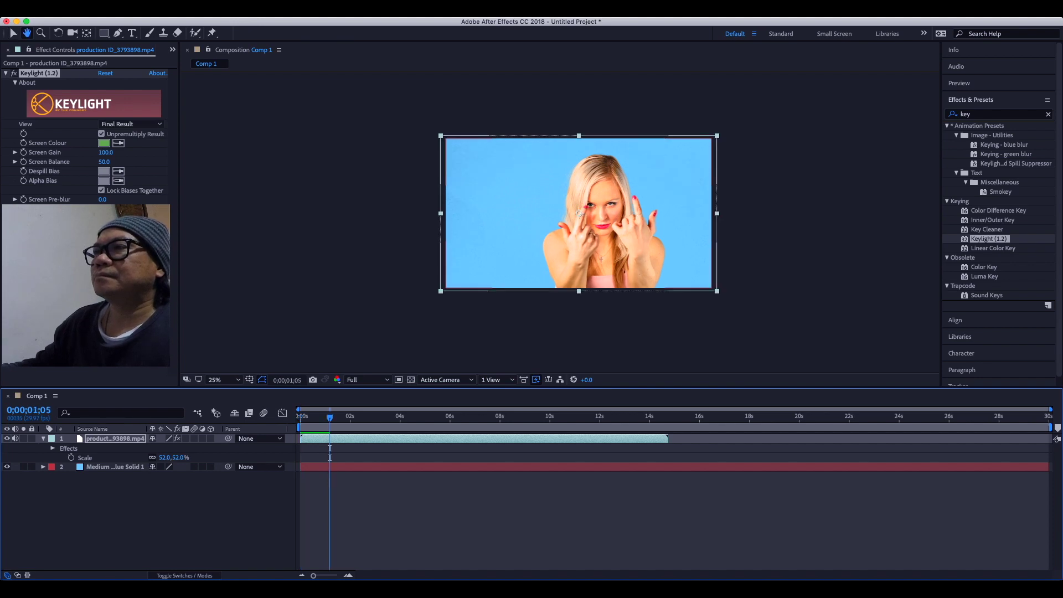
- Create a FASHION text layer above the keyed clip and set its font size to 230 px
click(114, 467)
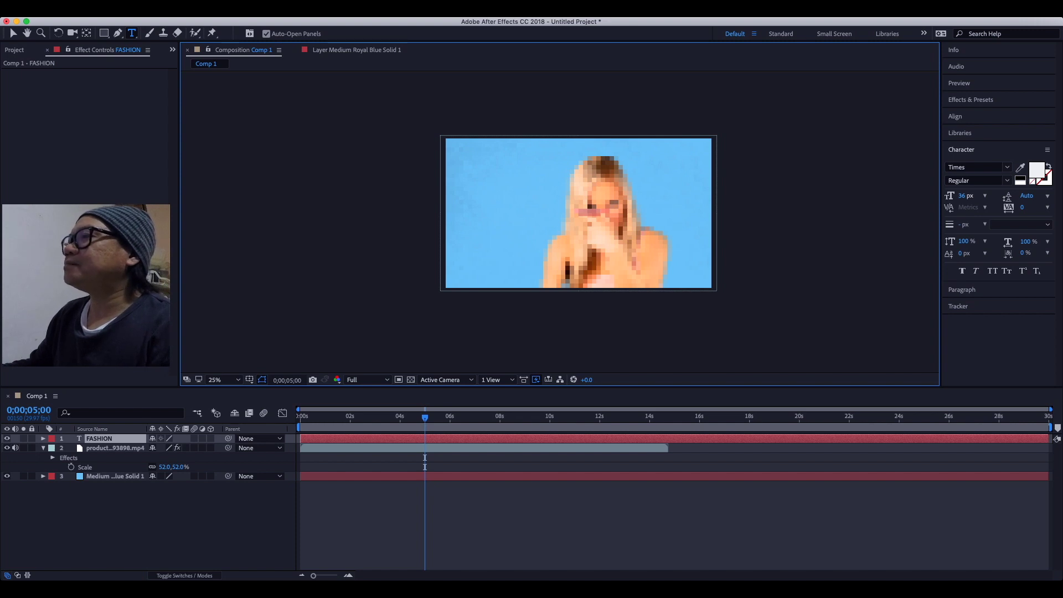
drag(964, 195, 1060, 196)
click(14, 33)
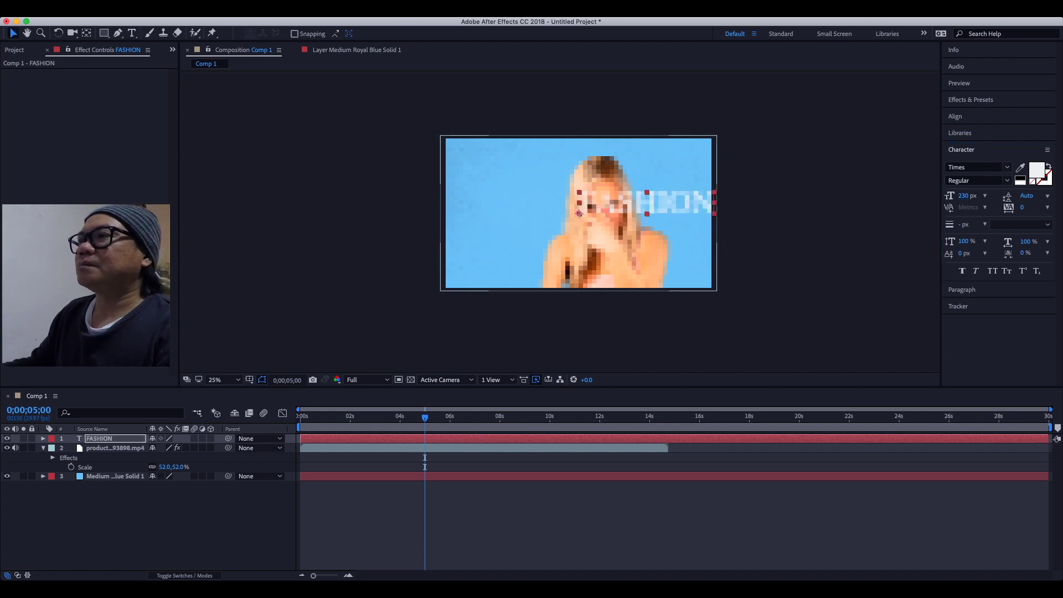
- Move the FASHION text across to the left side of the frame, with its end overlapping the woman
drag(647, 203, 510, 207)
key(Caps_Lock)
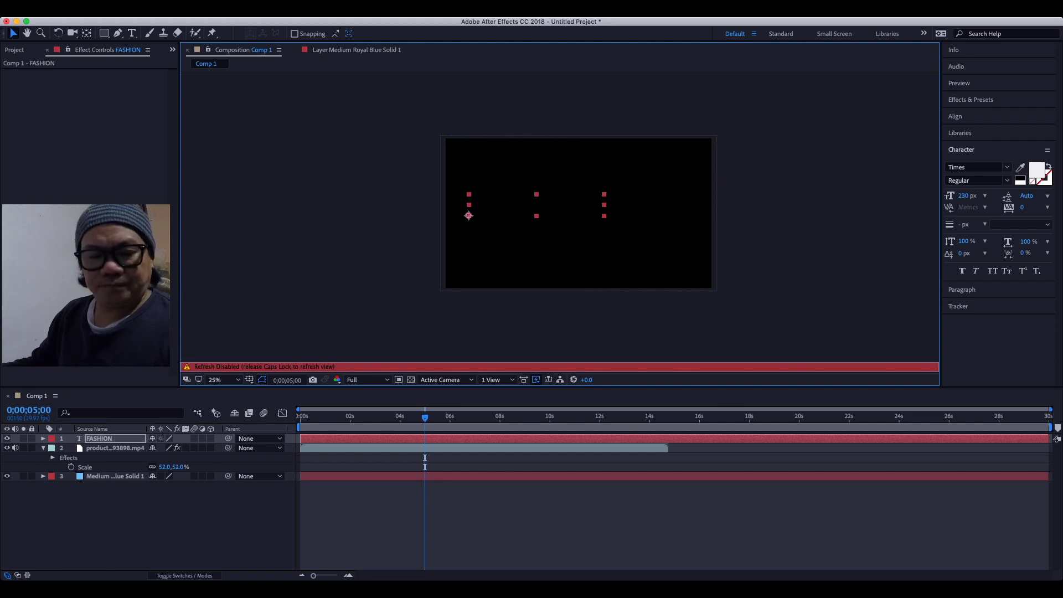
key(Caps_Lock)
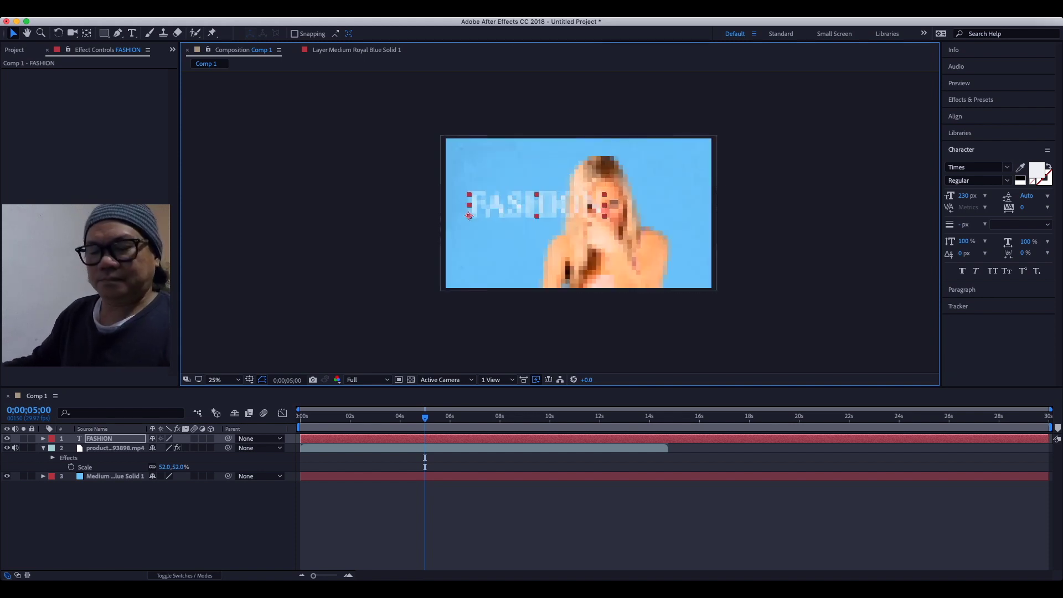
key(t)
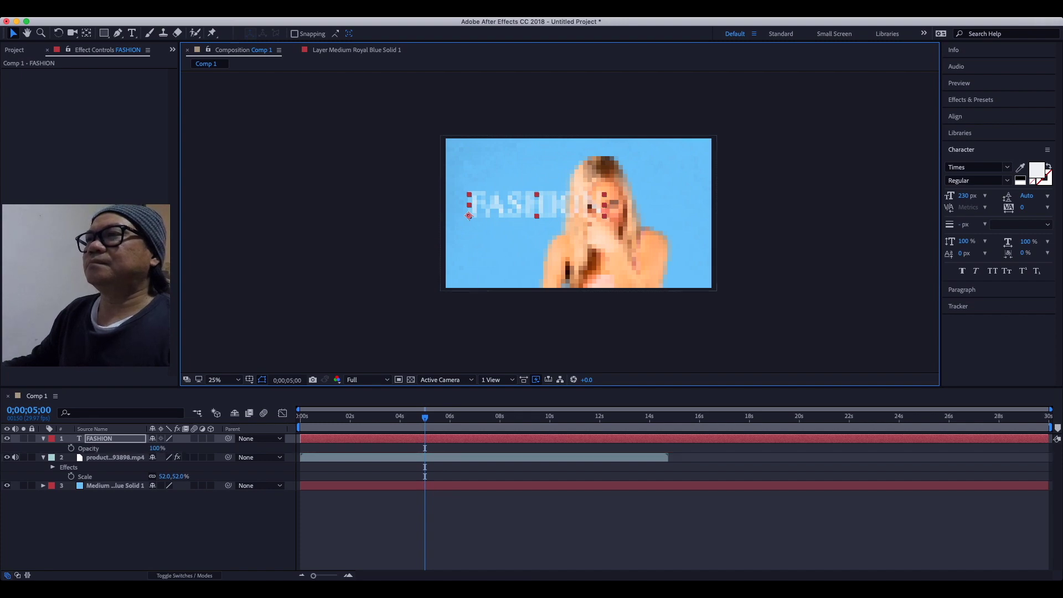
key(t)
key(F3)
key(F3)
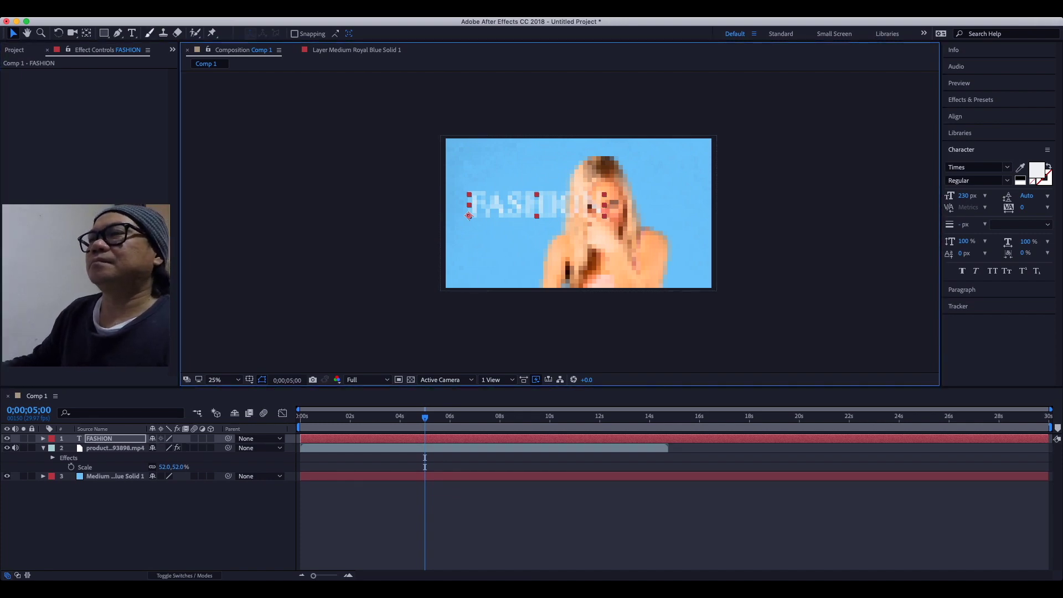
- Set the FASHION text in the TradeGothic LT Bold font at a size of 461 px
key(super+t)
double_click(588, 204)
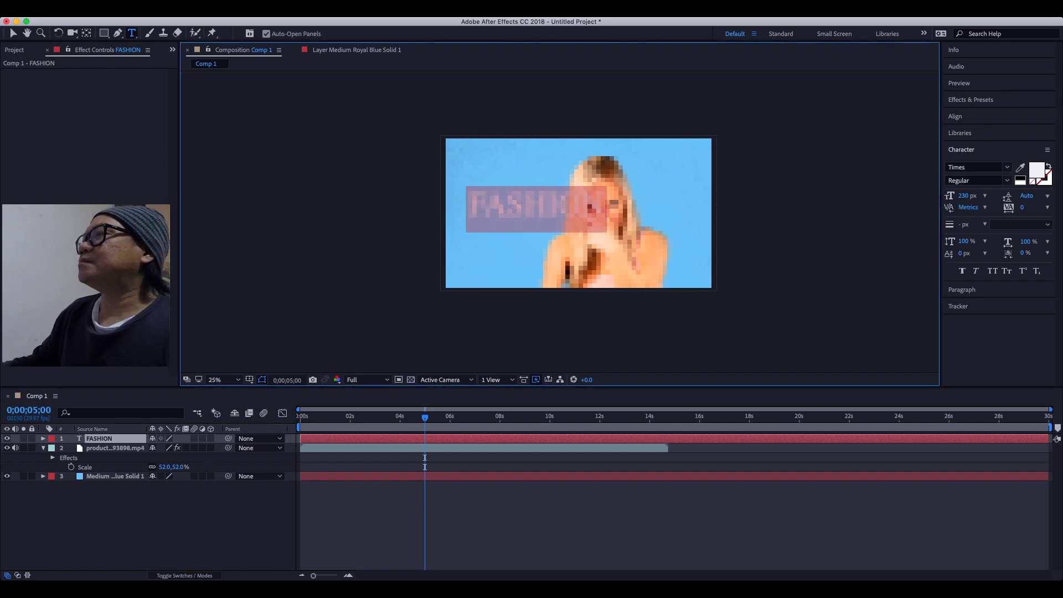
click(1008, 167)
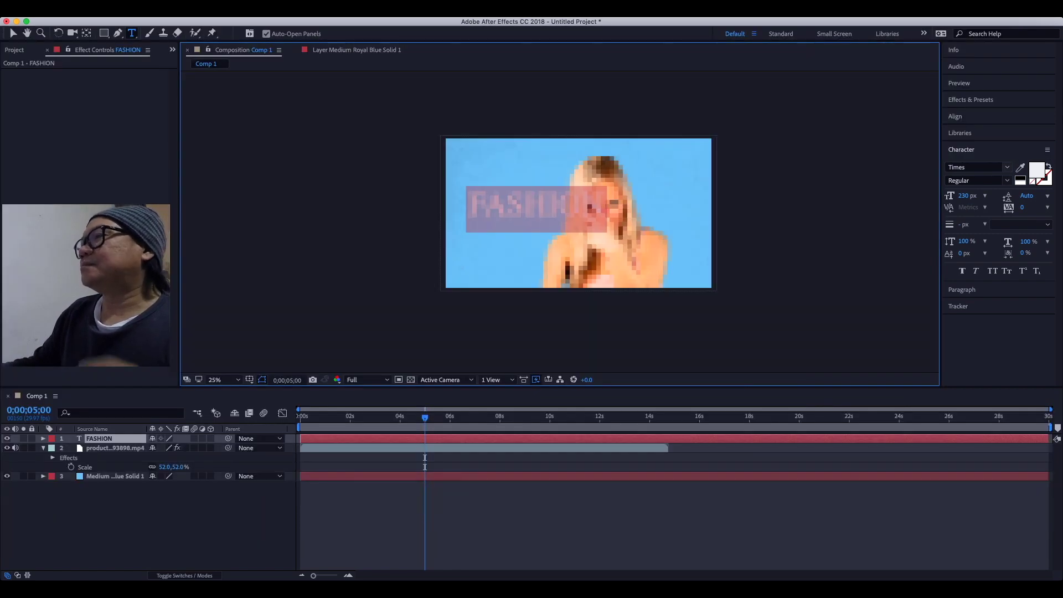
click(973, 167)
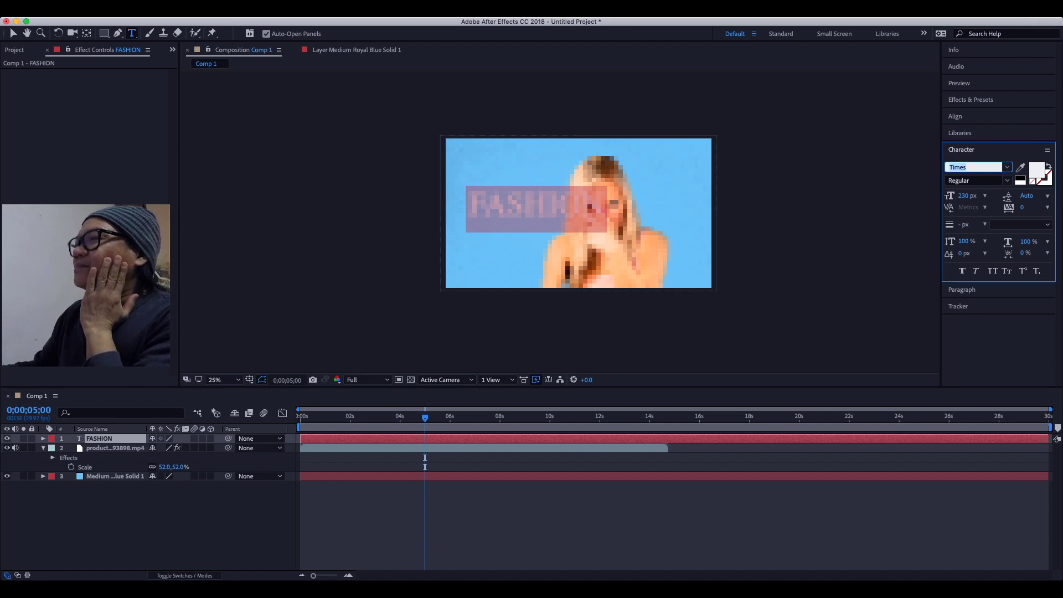
key(super+Tab)
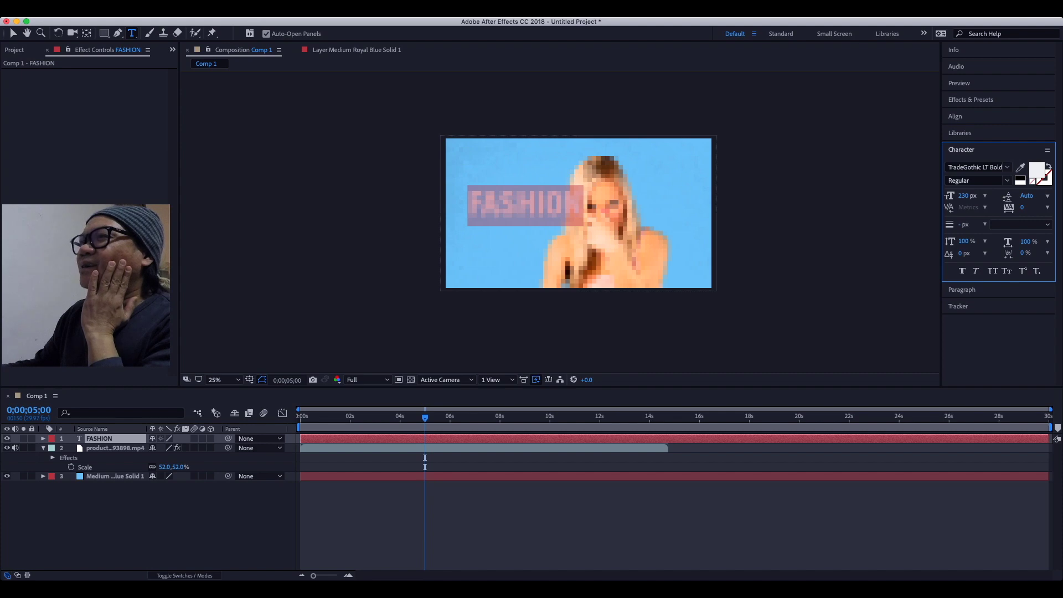
drag(963, 195, 1061, 195)
click(13, 33)
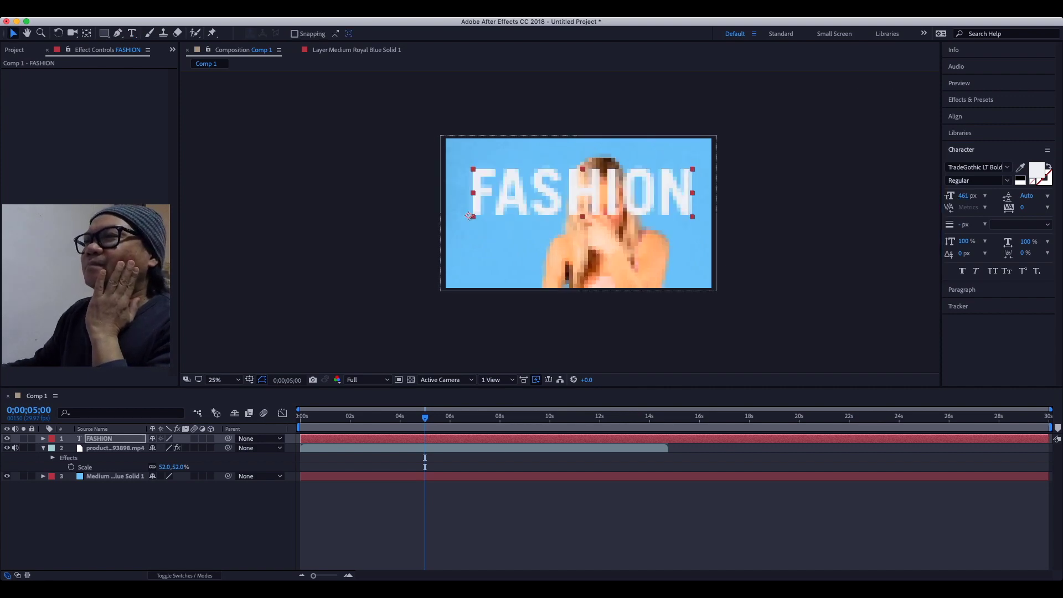
- Shift the FASHION text toward the left edge of the frame and place its layer beneath the keyed clip
drag(469, 216, 456, 220)
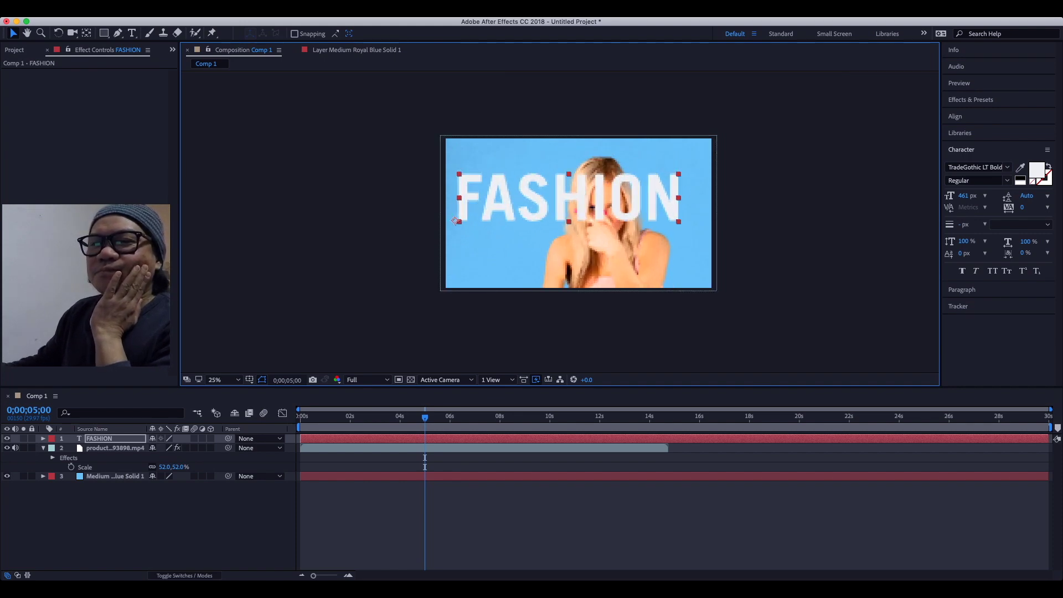
drag(99, 438, 99, 471)
key(super+bracketleft)
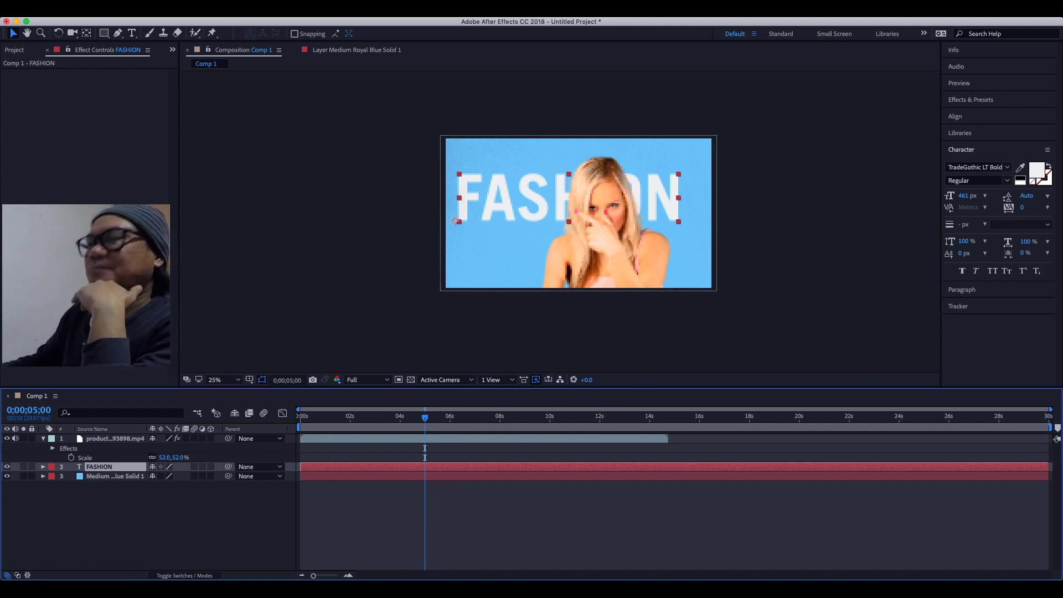
- Change the FASHION text to Impact at 585 px and shift it up and left so it fits across the frame
key(super+t)
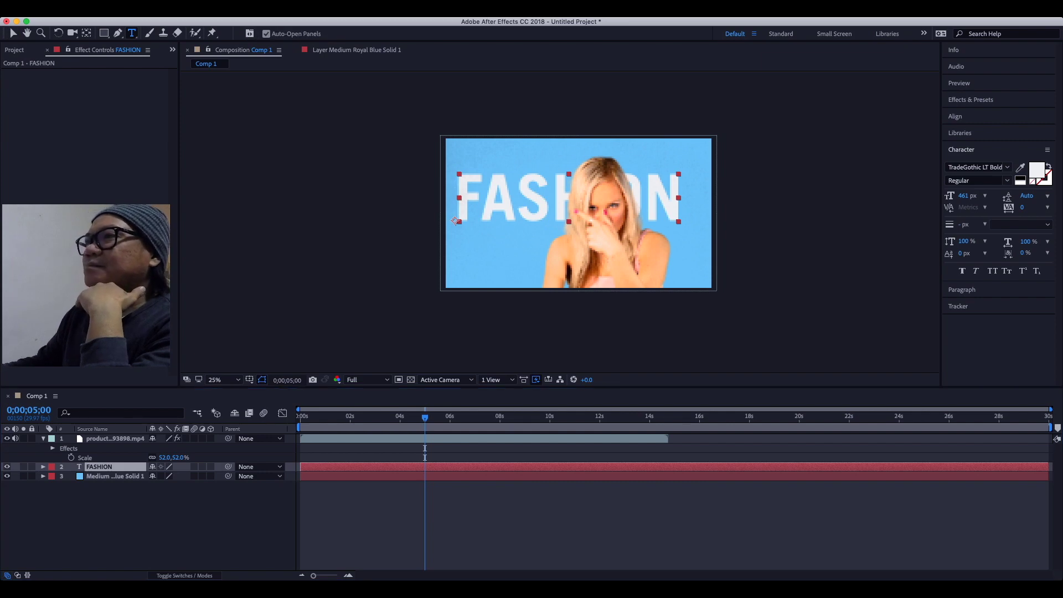
click(683, 200)
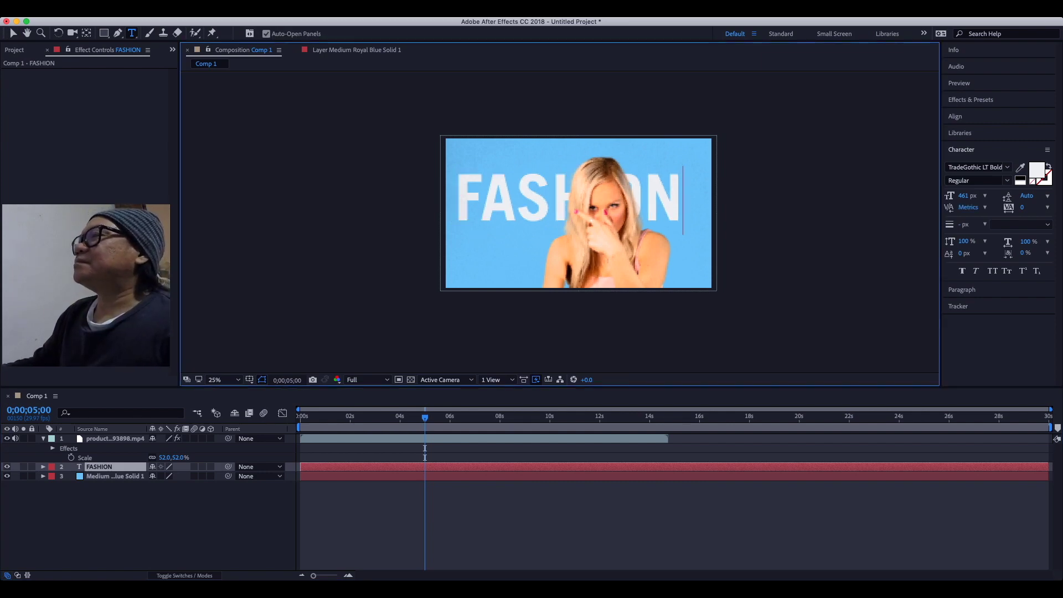
key(super+a)
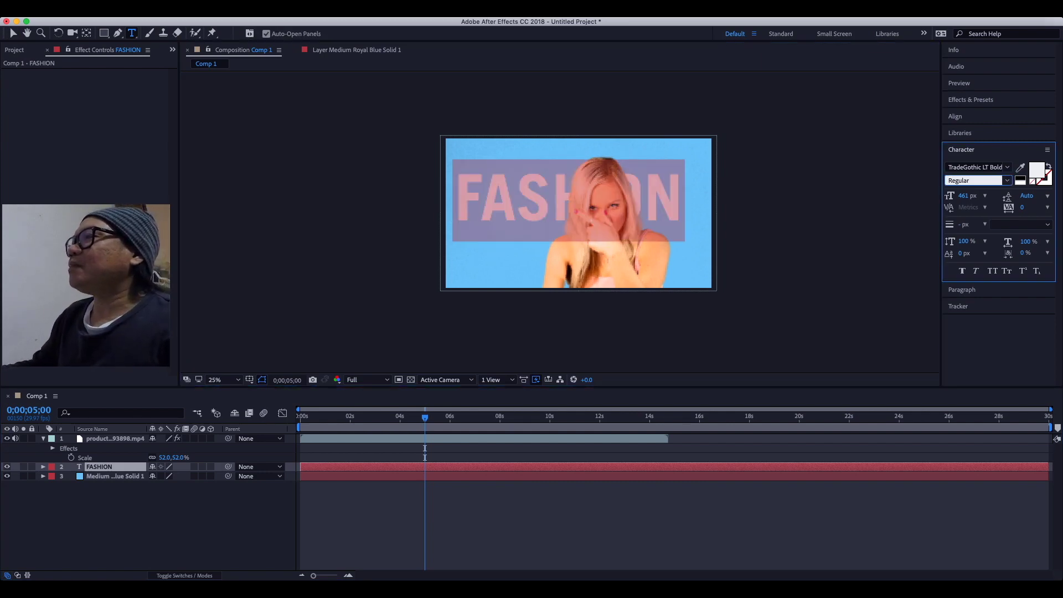
key(shift+Tab)
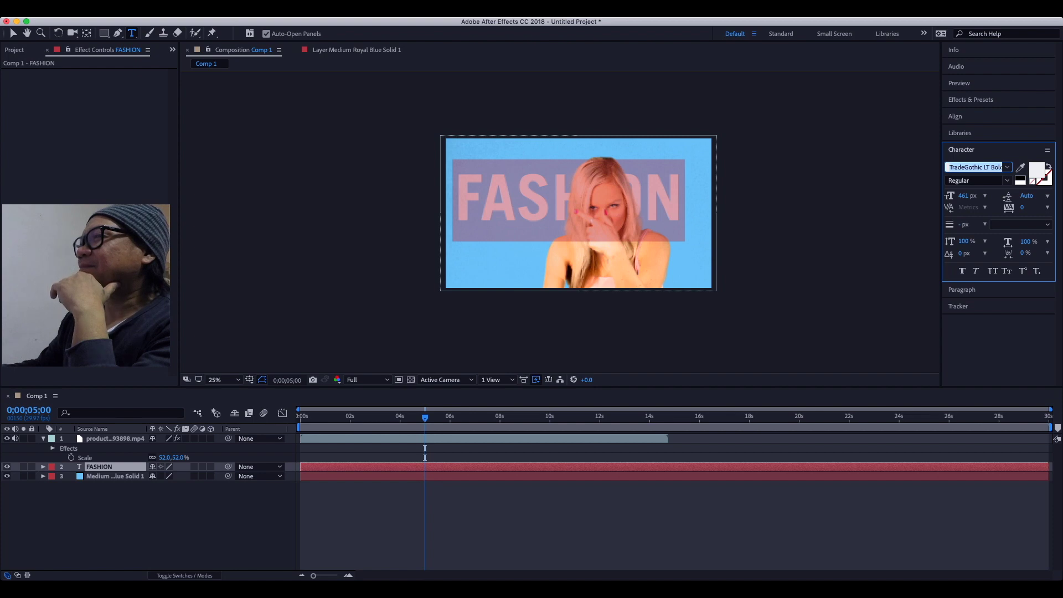
drag(963, 196, 970, 195)
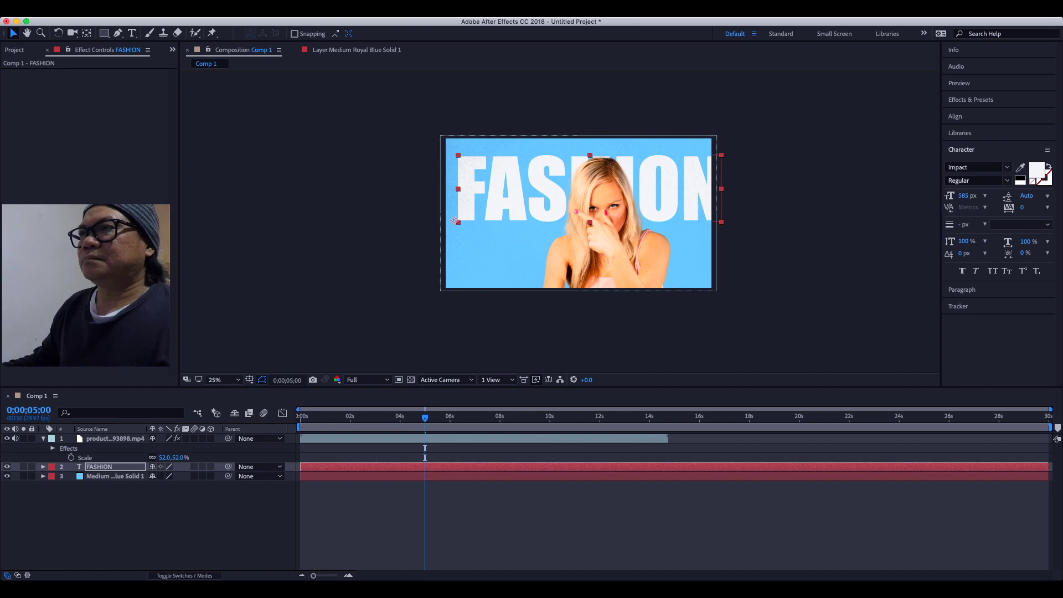
mouse_move(455, 221)
mouse_down()
mouse_move(441, 202)
mouse_move(440, 211)
mouse_up()
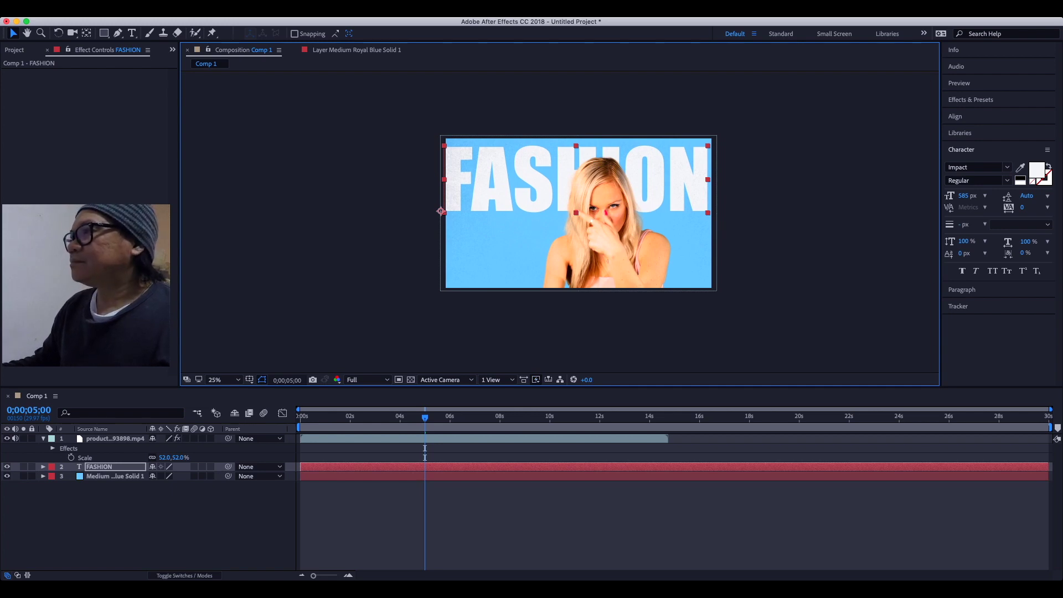
- Set the FASHION text's size to 602 px and align it with the frame's upper edge
drag(963, 195, 972, 196)
drag(493, 183, 493, 173)
key(shift+Down)
key(Down)
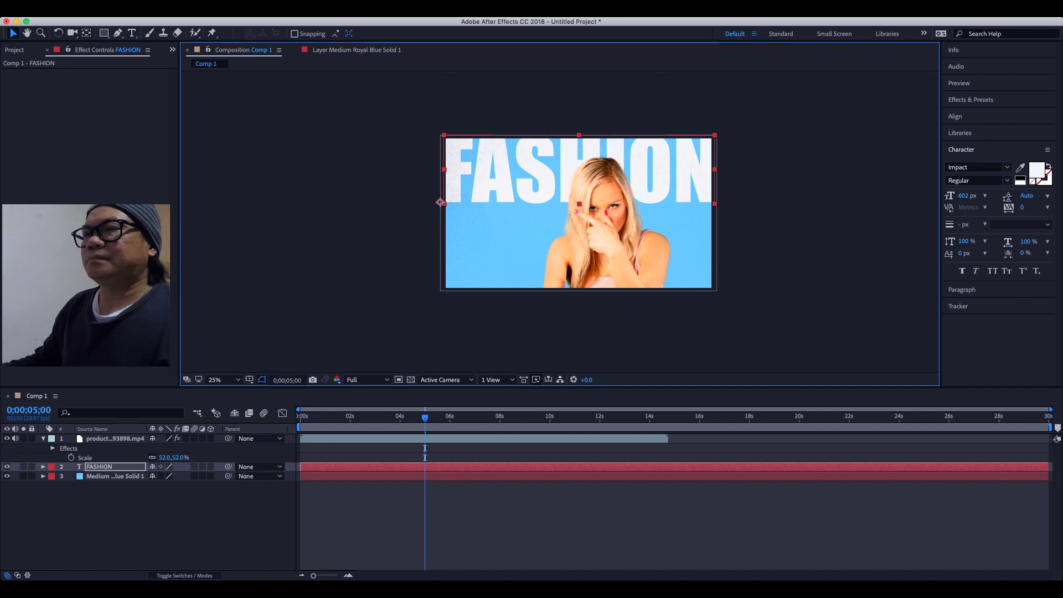
- Preview the composition from its start to check the woman moving in front of the FASHION title
drag(425, 417, 300, 417)
key(space)
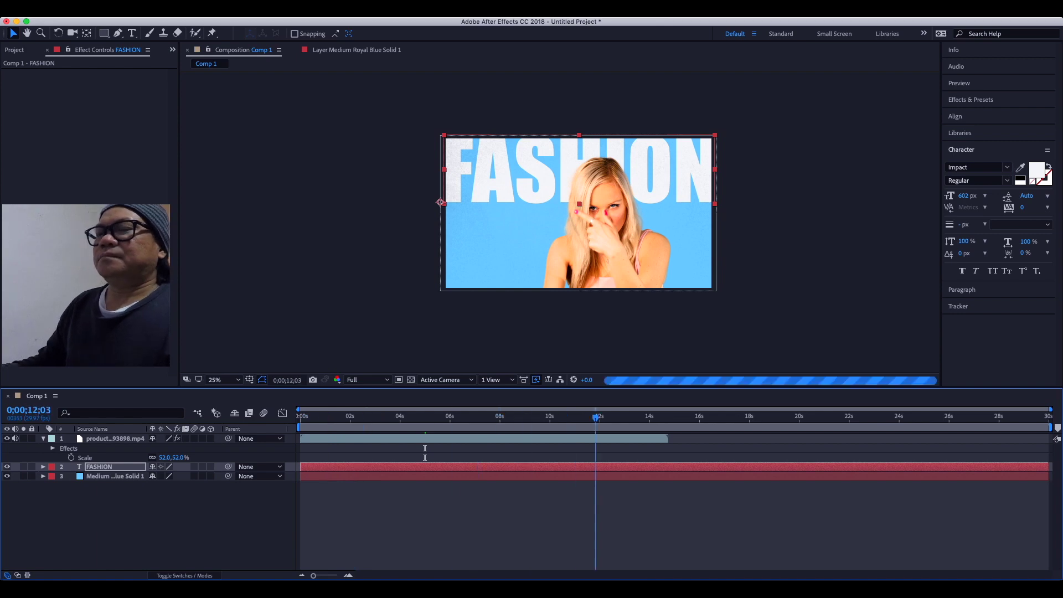
key(space)
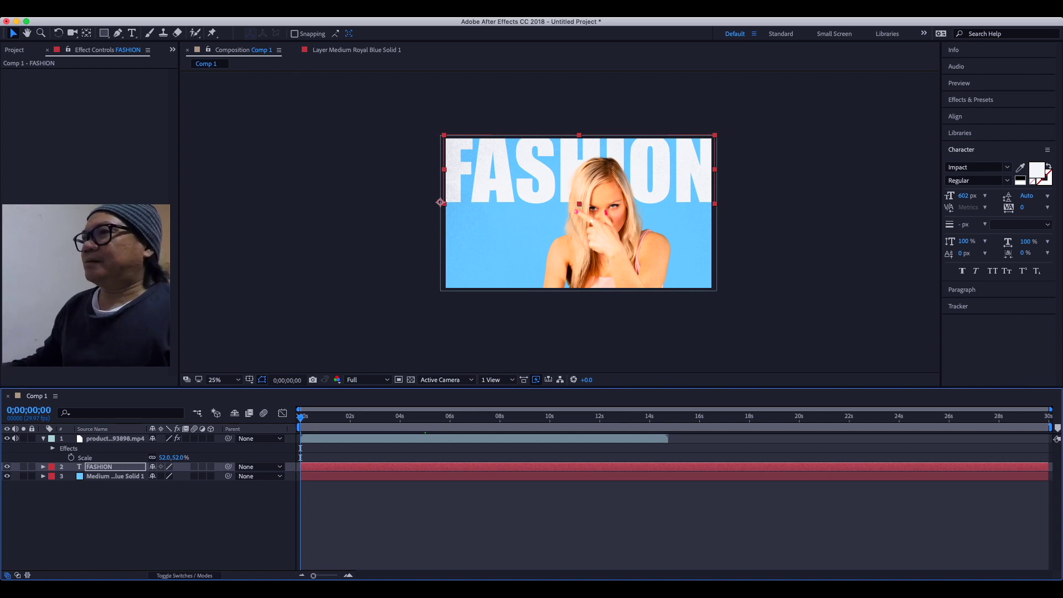
key(space)
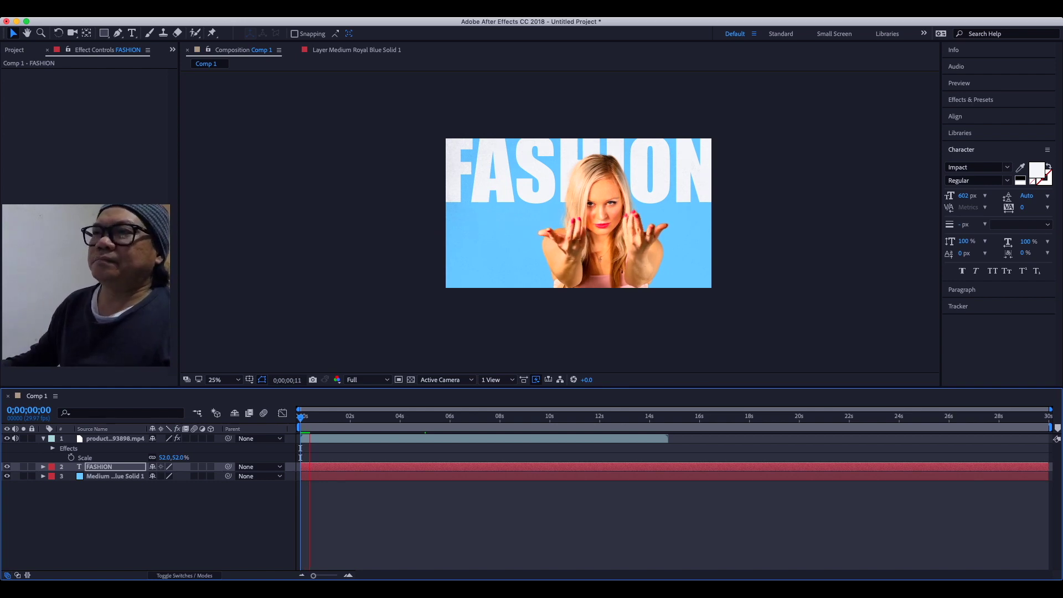
key(space)
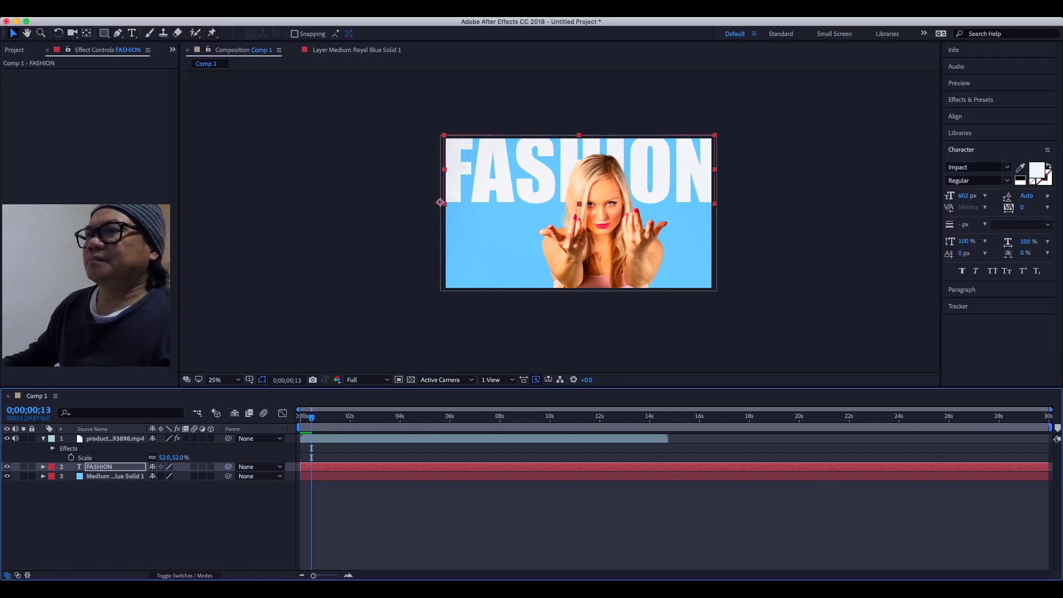
- Add magenta and medium red solids above the blue one, with the red directly beneath the FASHION text as the background
double_click(115, 475)
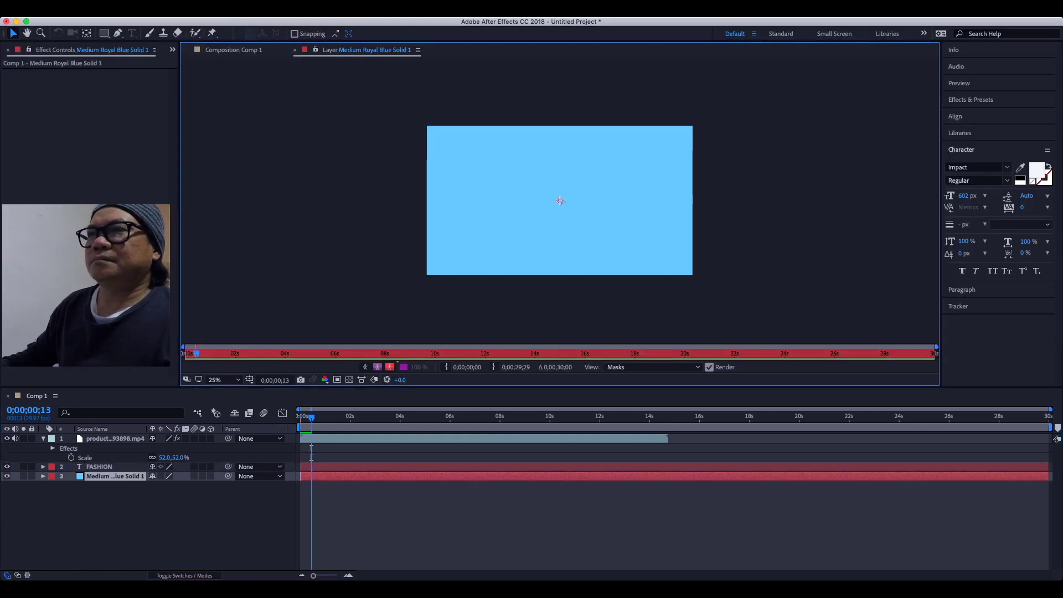
key(backslash)
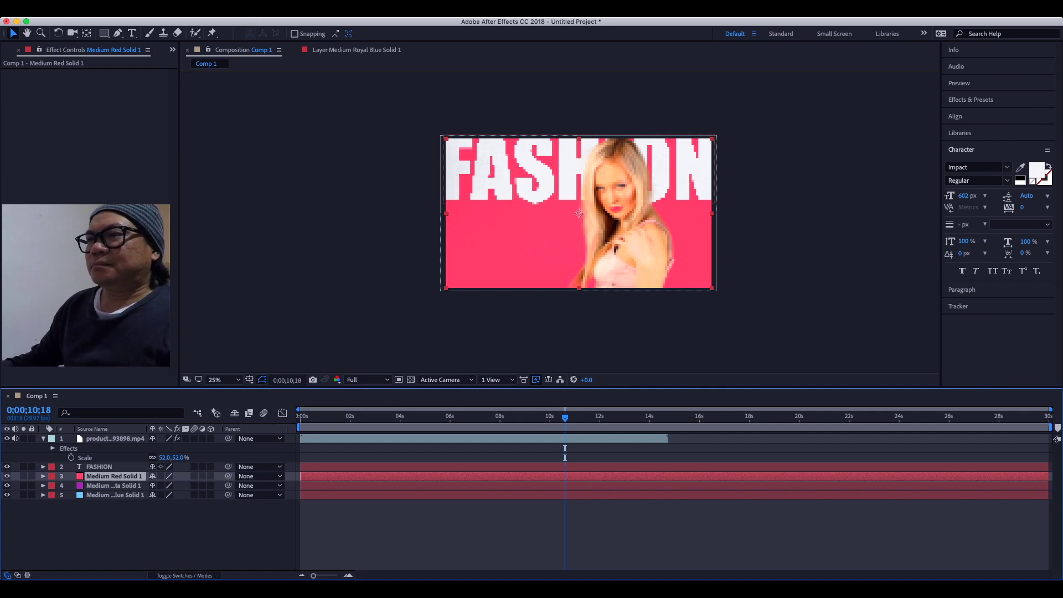
- Preview the composition with the red background from its start
drag(565, 417, 300, 417)
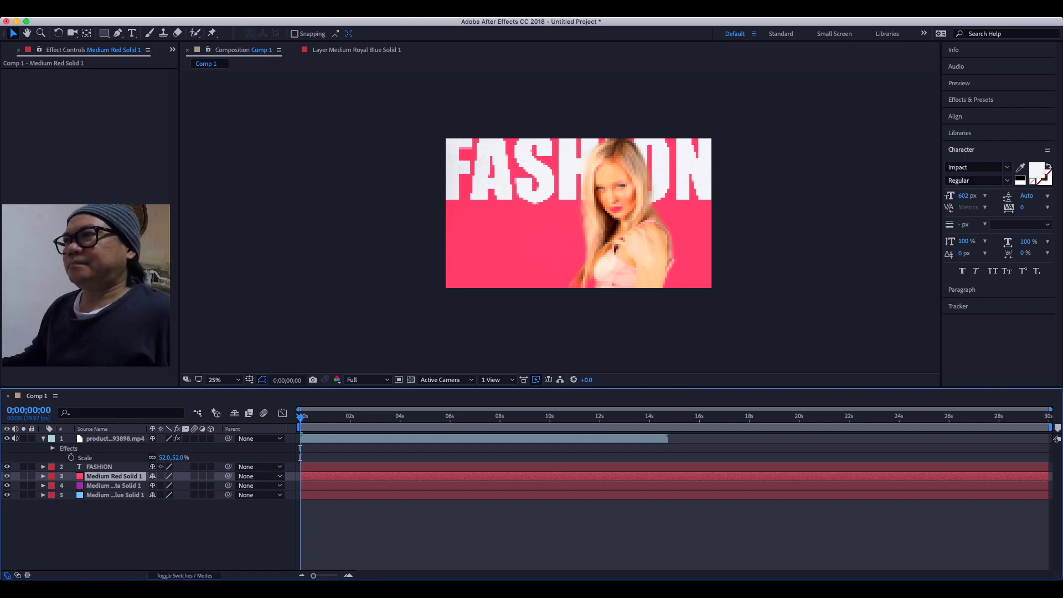
key(space)
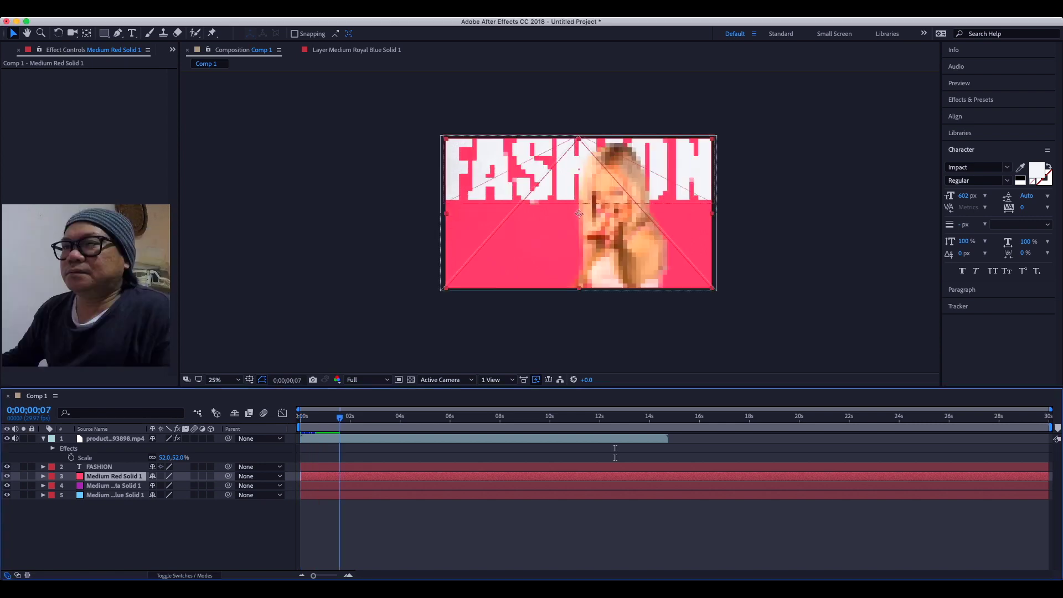
key(Home)
click(427, 453)
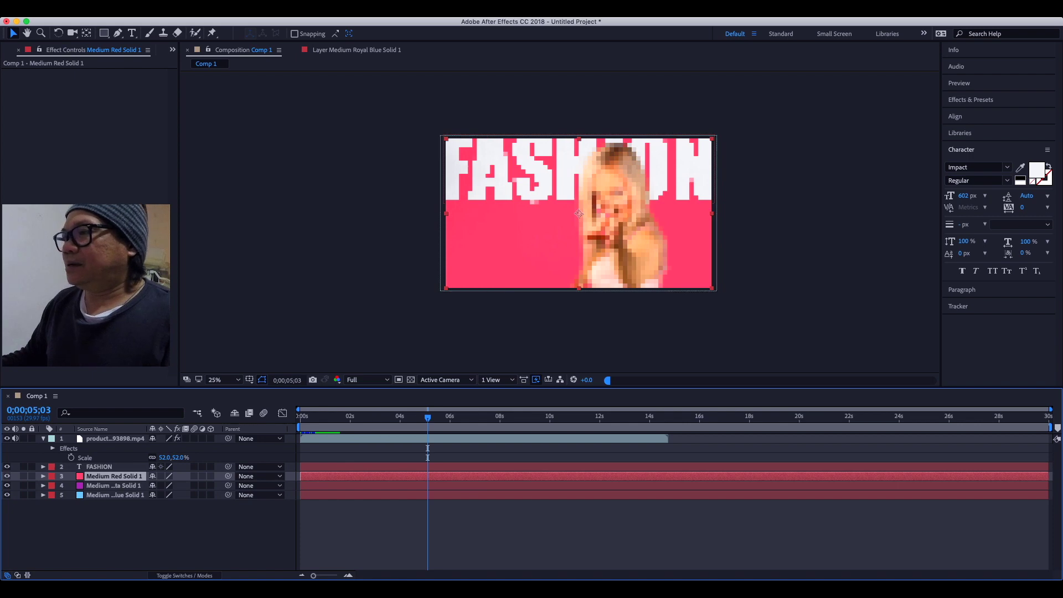
- Shorten the work area so it ends with the clip, and play the composition from its start
drag(1050, 427, 669, 426)
drag(428, 453, 300, 452)
key(space)
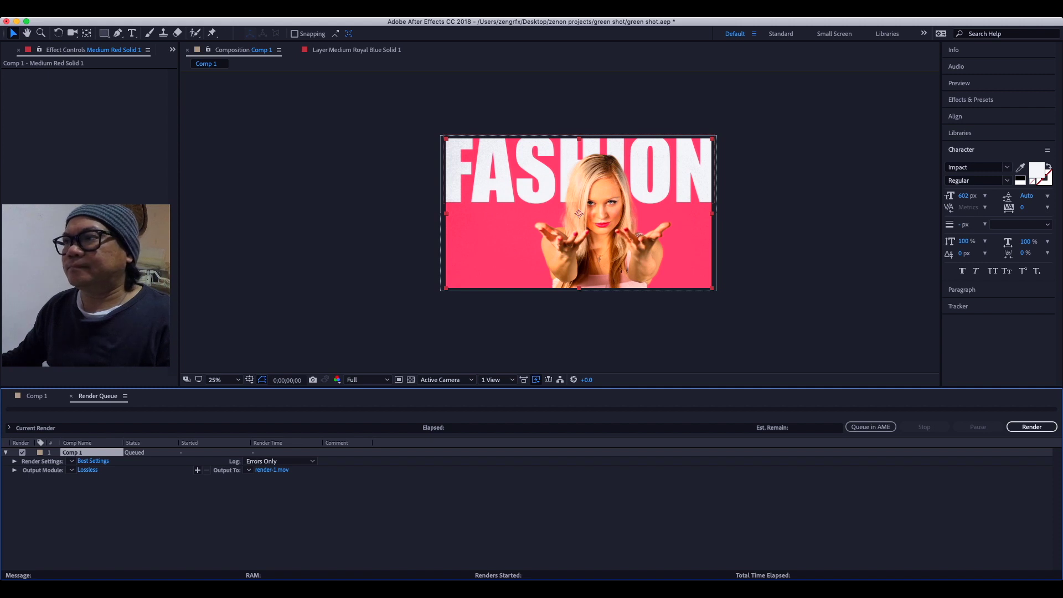
- Send the queued Comp 1 render to Adobe Media Encoder
key(super+Tab)
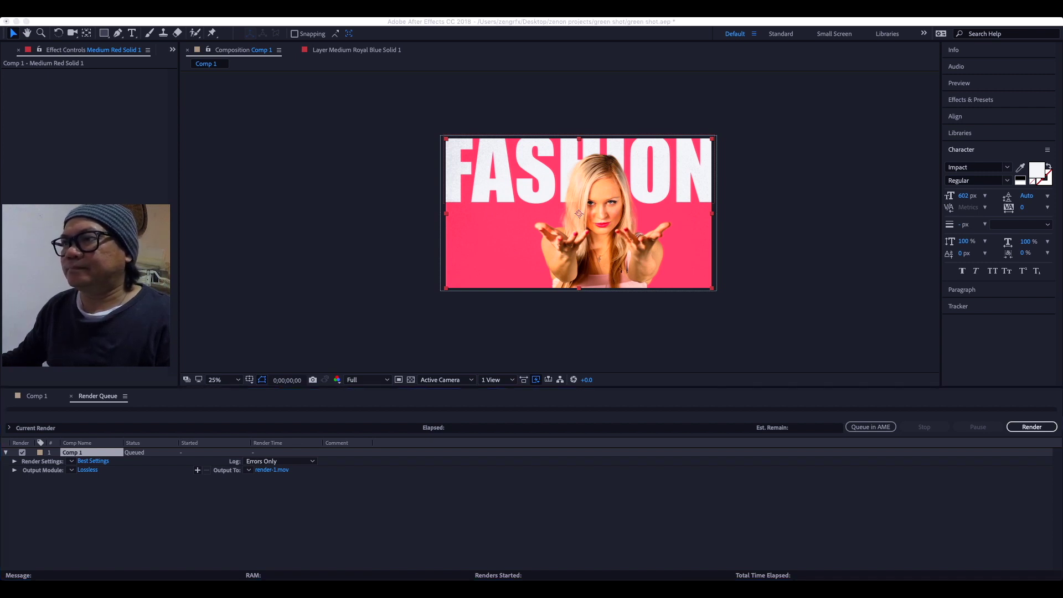
key(super+Tab)
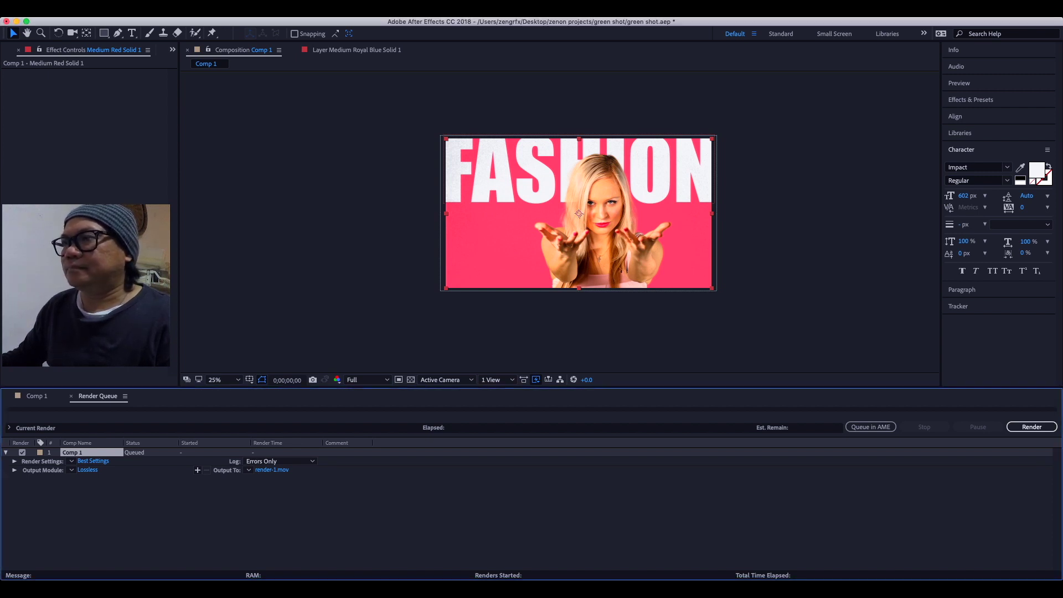
click(870, 427)
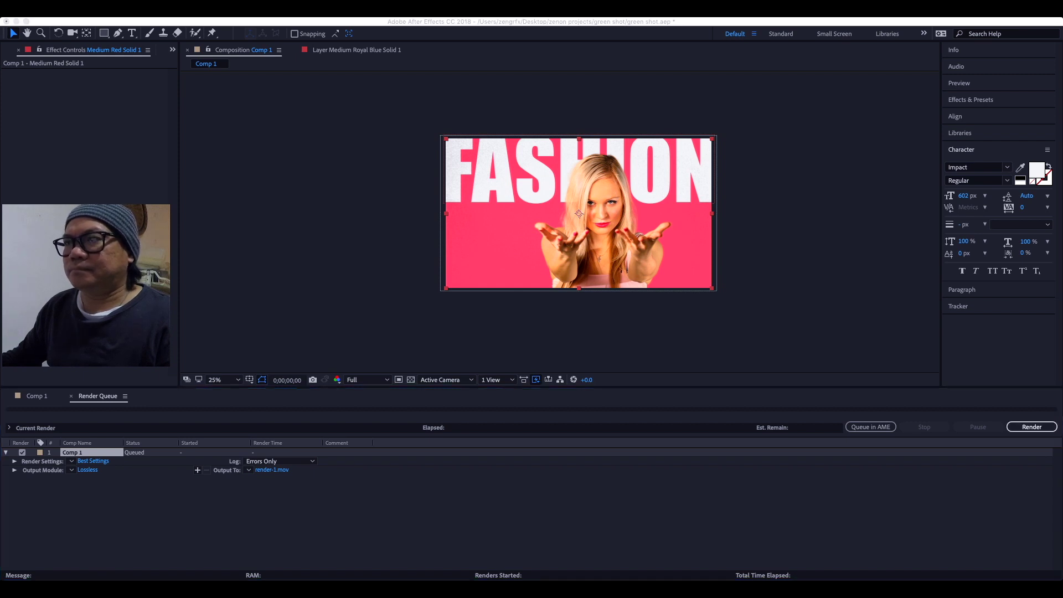